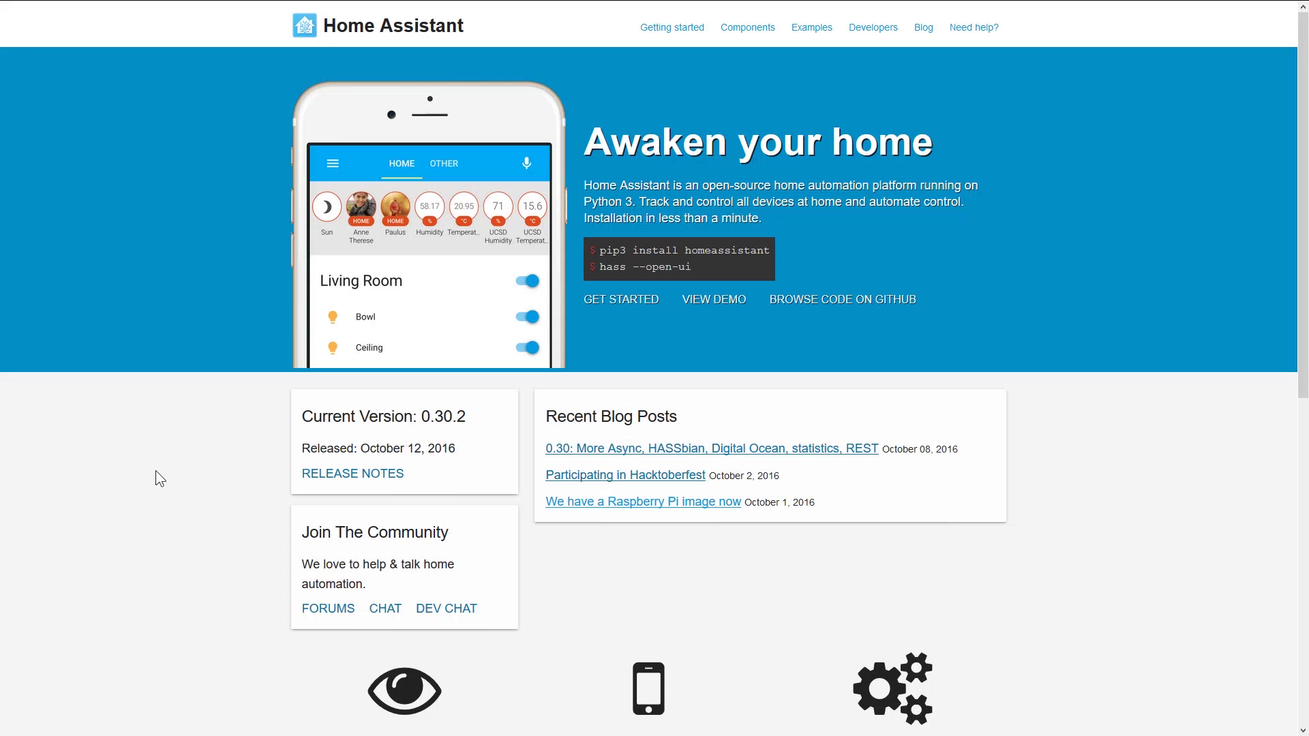
Note the current Home Assistant version 0.30.2 and exit the browser's full-screen view.
{"action": "key", "text": "F11"}
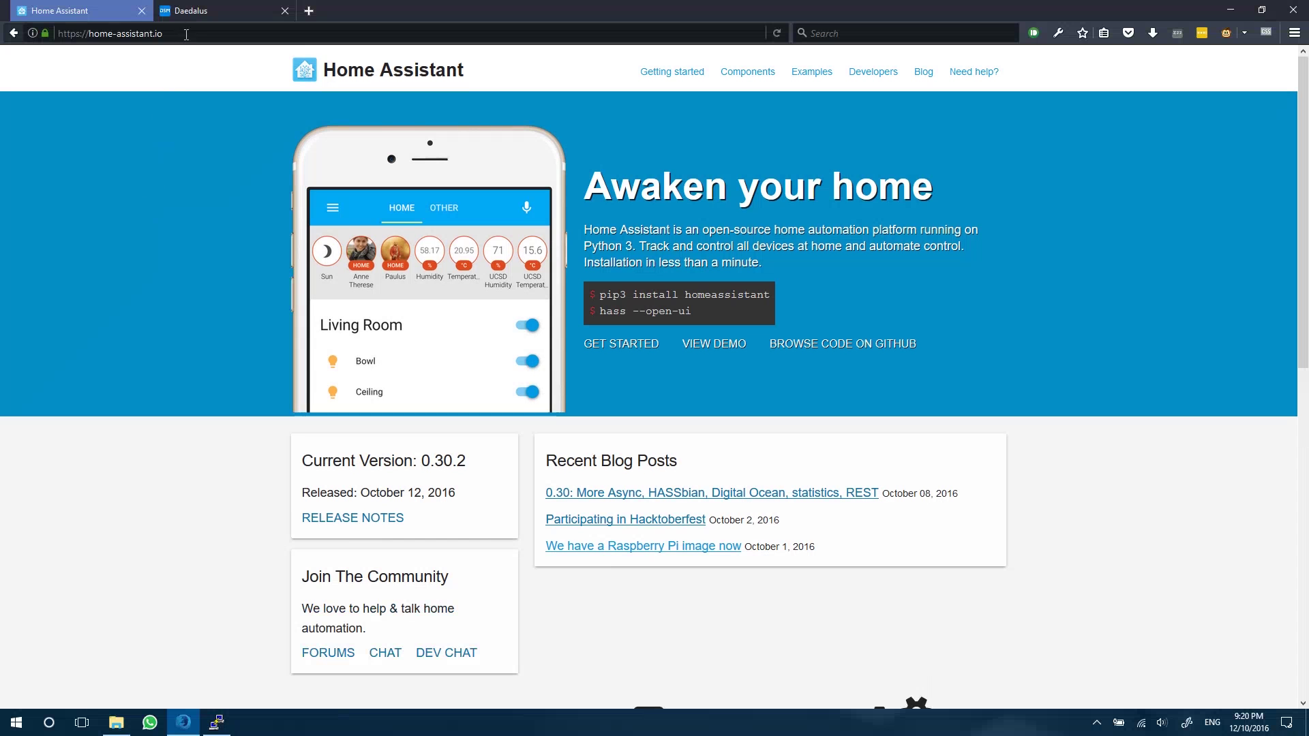
On the NAS, check the Advanced tab of Control Panel > User for the user home service on Volume 1.
{"action": "left_click", "coordinate": [185, 10]}
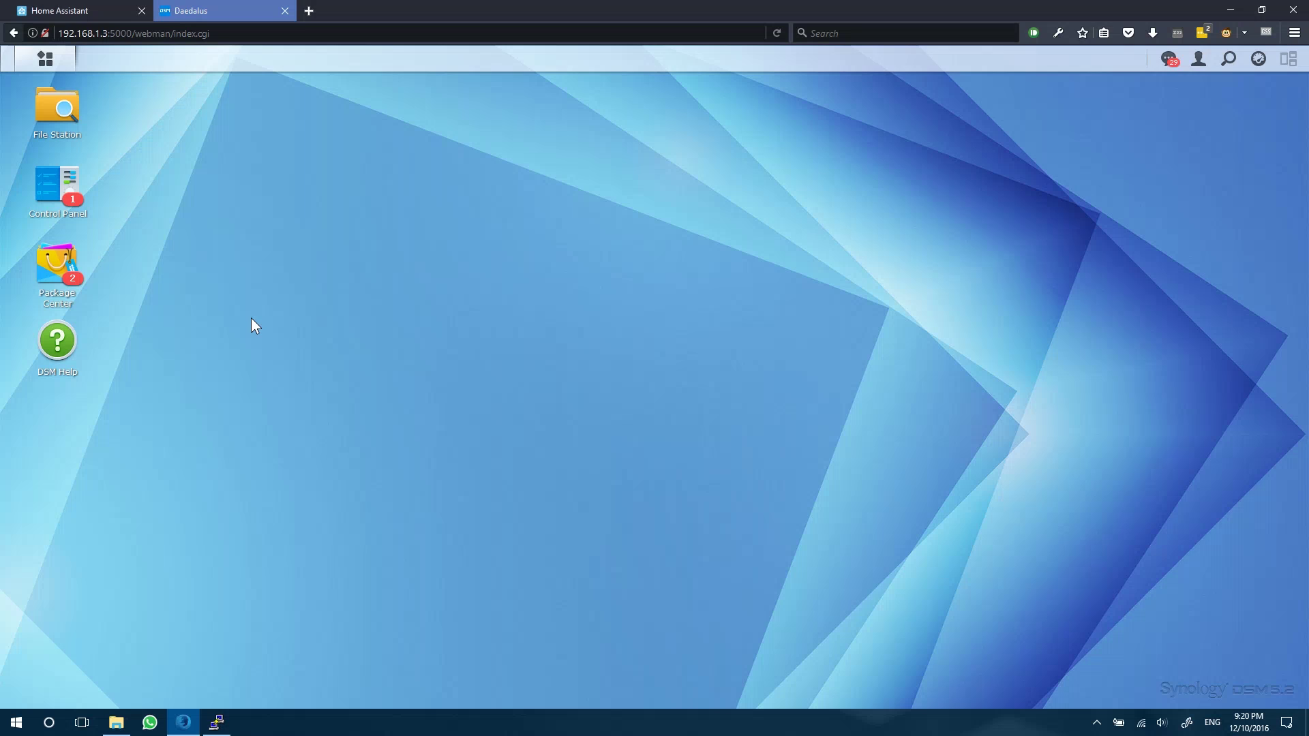
{"action": "left_click", "coordinate": [74, 176]}
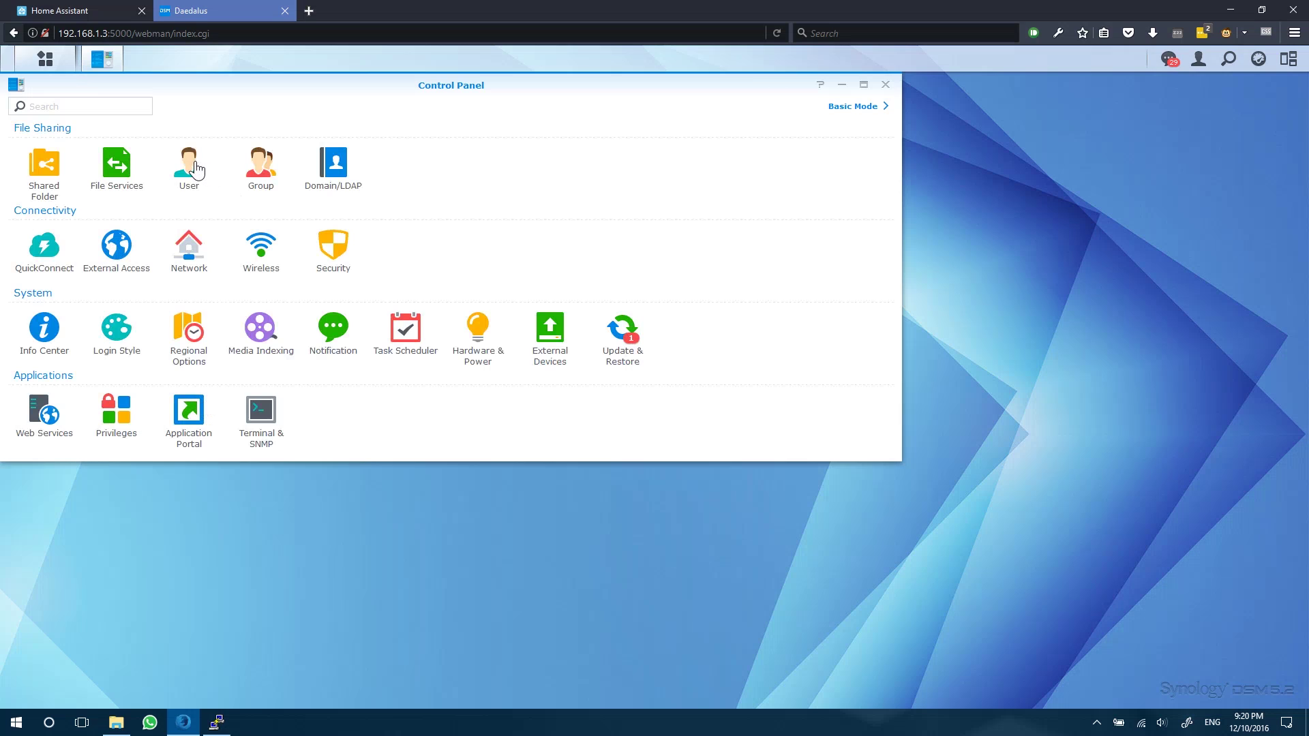
{"action": "left_click", "coordinate": [194, 168]}
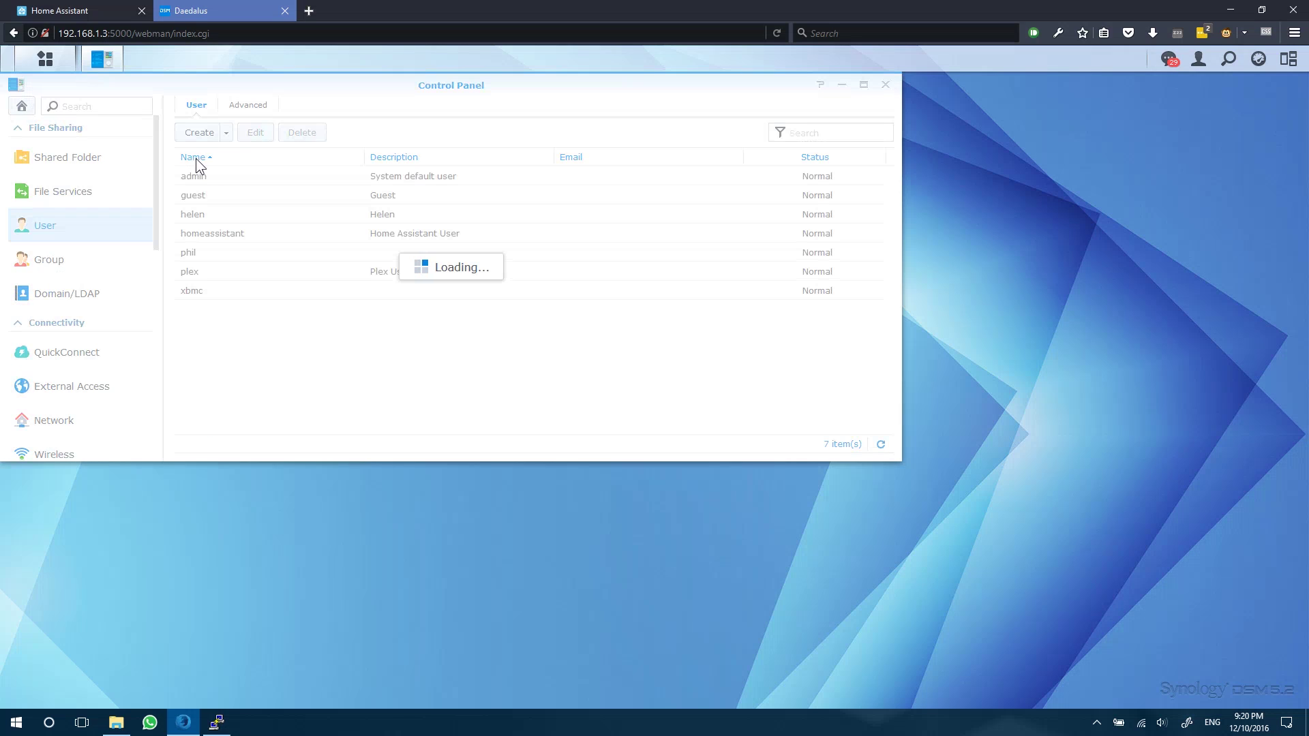
{"action": "left_click", "coordinate": [243, 111]}
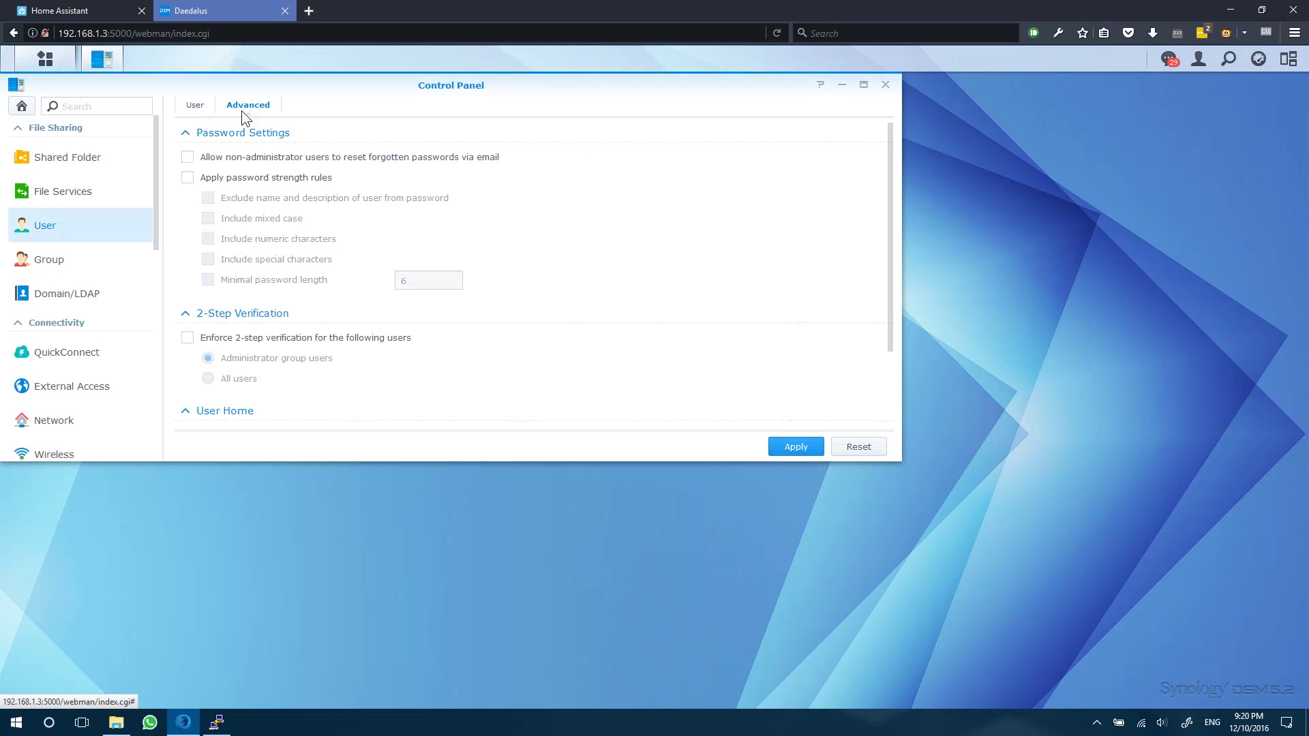
{"action": "scroll", "coordinate": [207, 355], "scroll_direction": "down", "scroll_amount": 2}
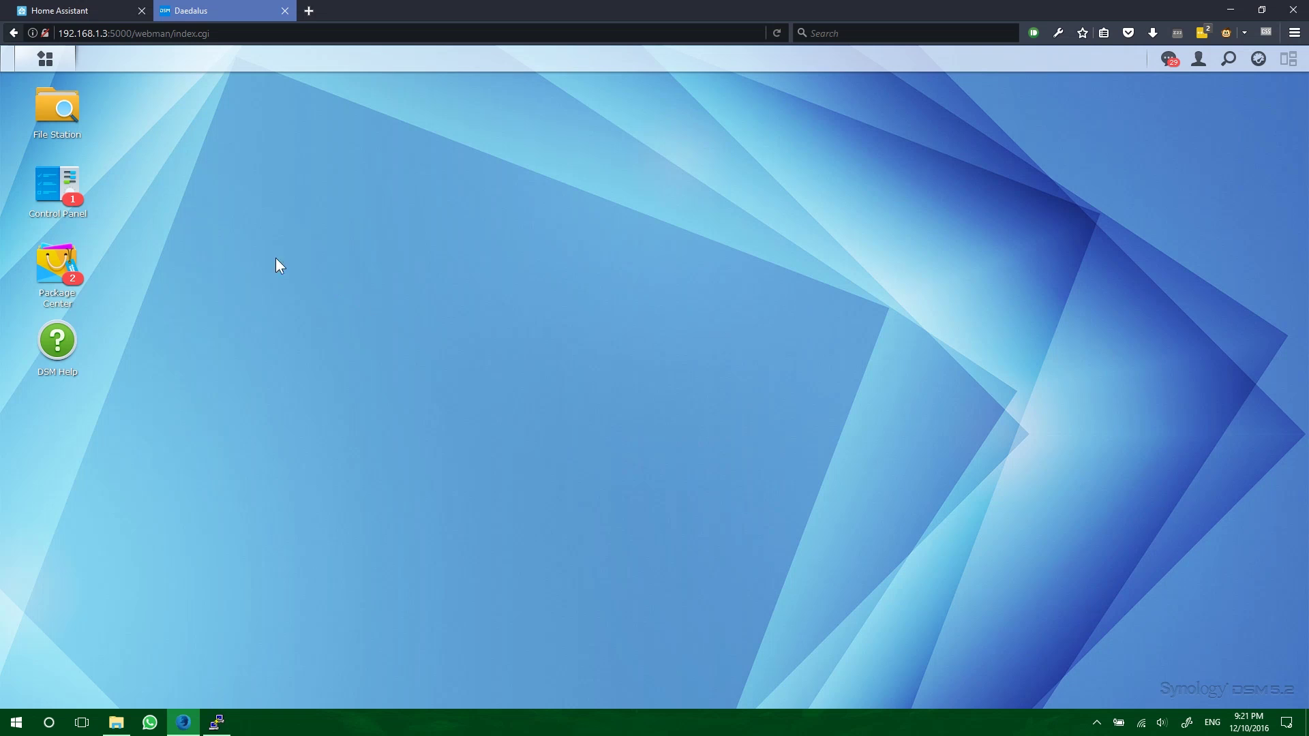
{"action": "left_click", "coordinate": [64, 198]}
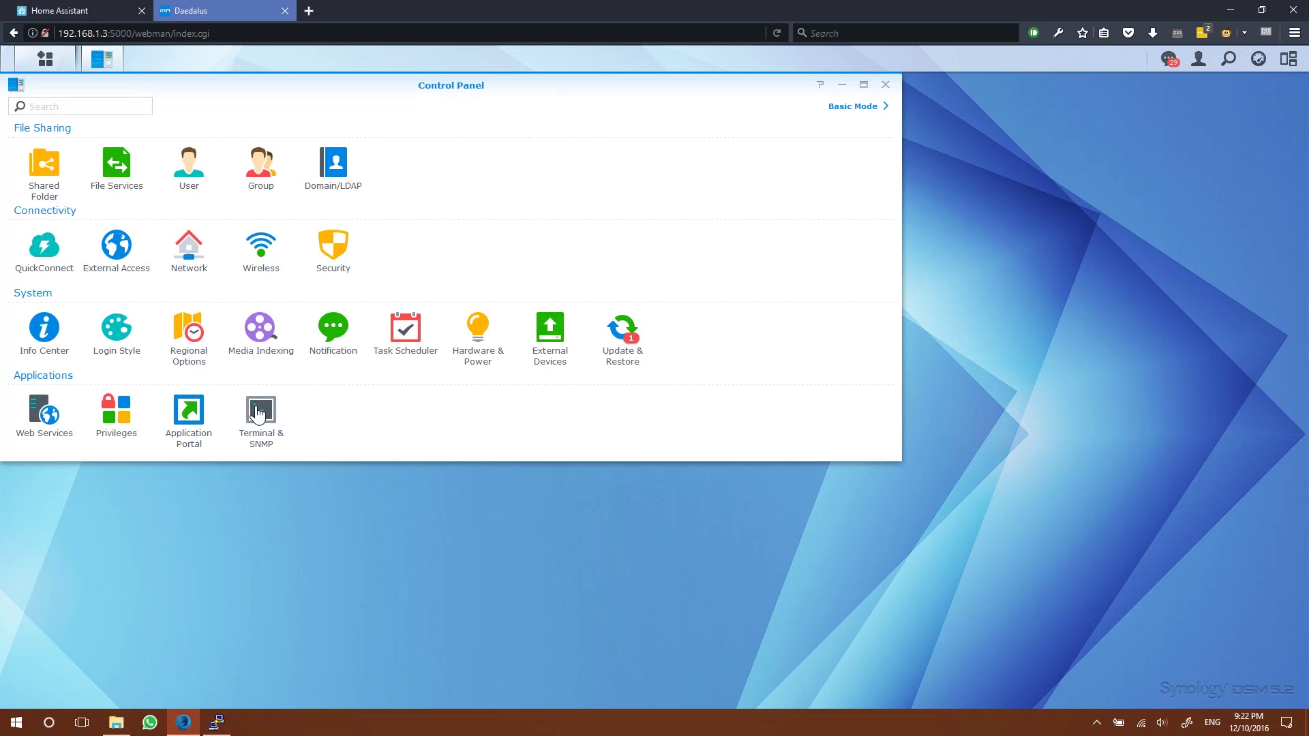
{"action": "left_click", "coordinate": [258, 413]}
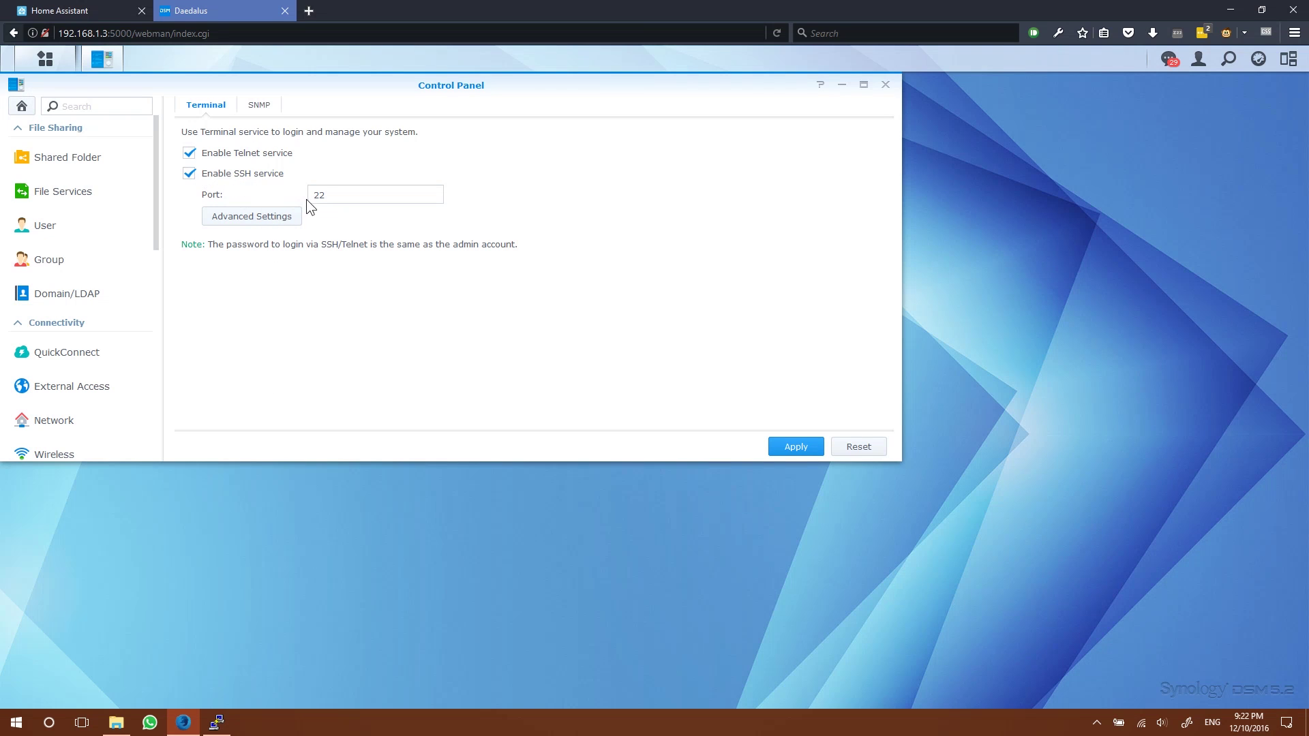
{"action": "double_click", "coordinate": [334, 199]}
{"action": "left_click", "coordinate": [334, 198]}
{"action": "left_click", "coordinate": [885, 92]}
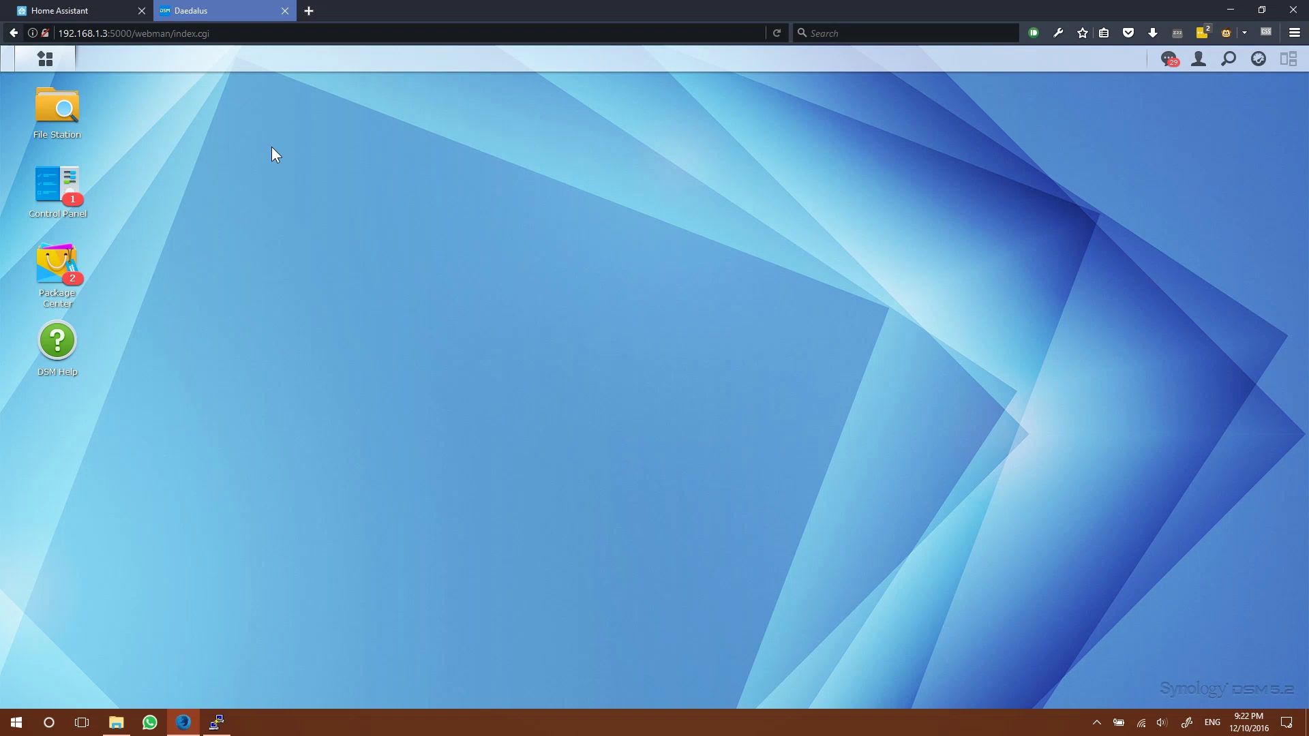
{"action": "left_click", "coordinate": [49, 60]}
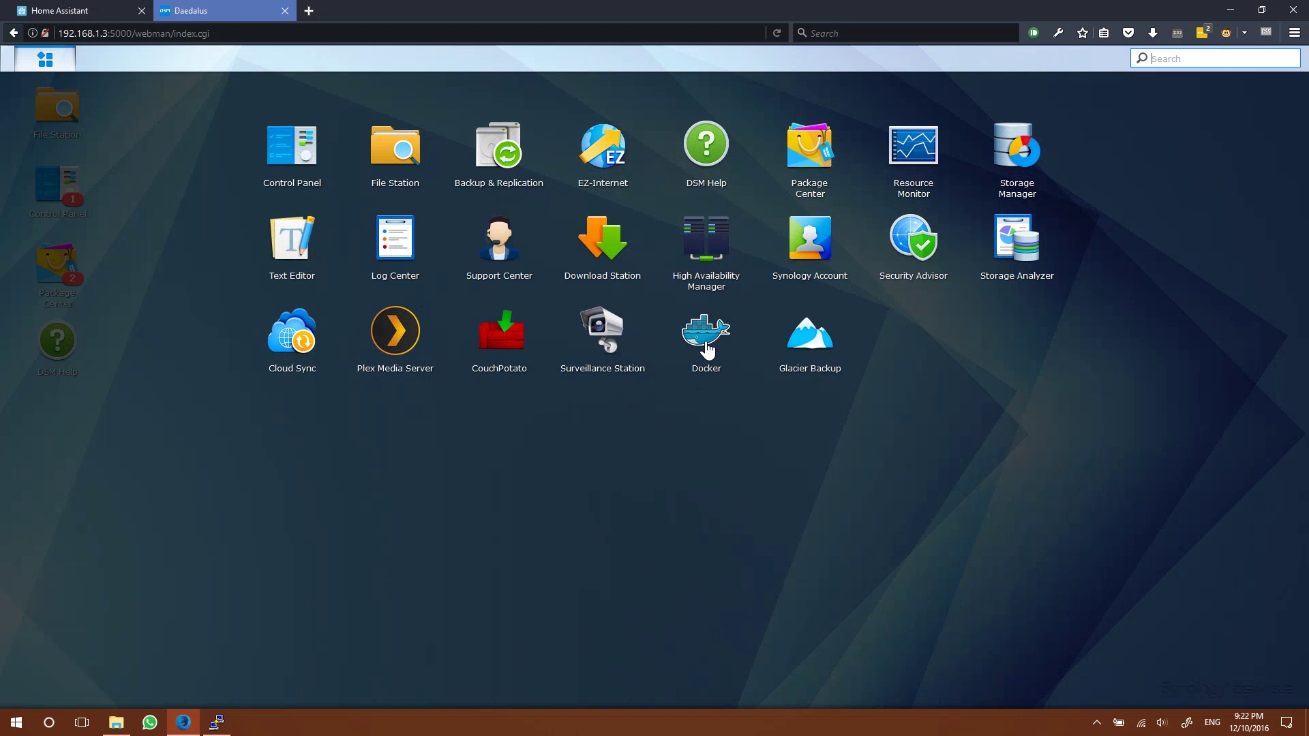
{"action": "left_click", "coordinate": [707, 344]}
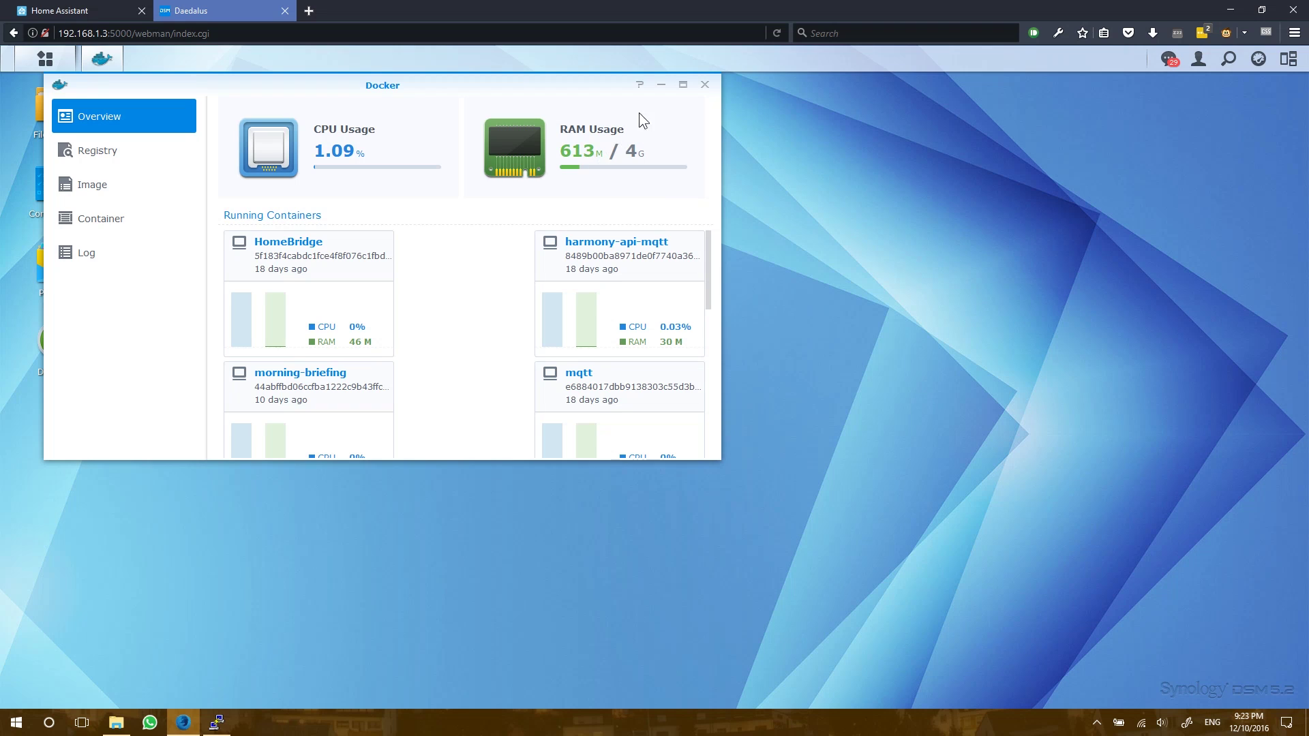
Close the Docker window, restart the PuTTY SSH session and log in as root.
{"action": "left_click", "coordinate": [705, 86]}
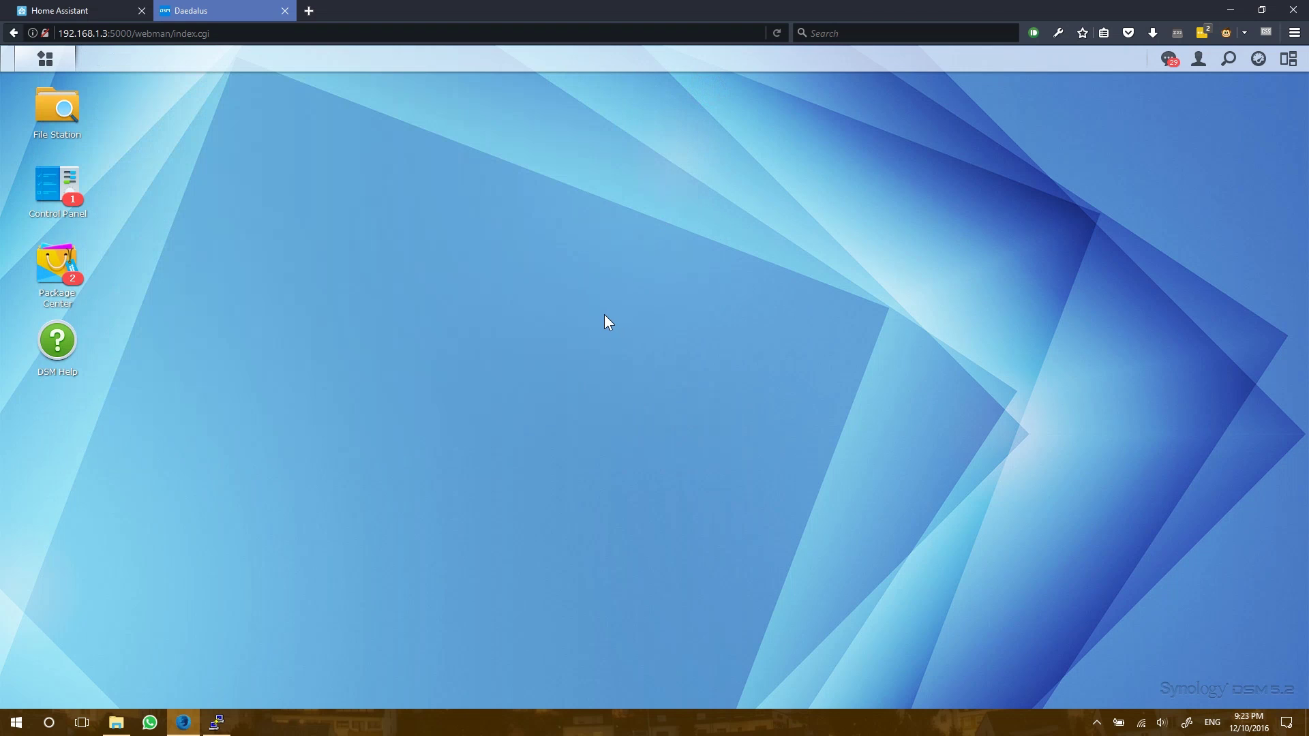
{"action": "left_click", "coordinate": [216, 722]}
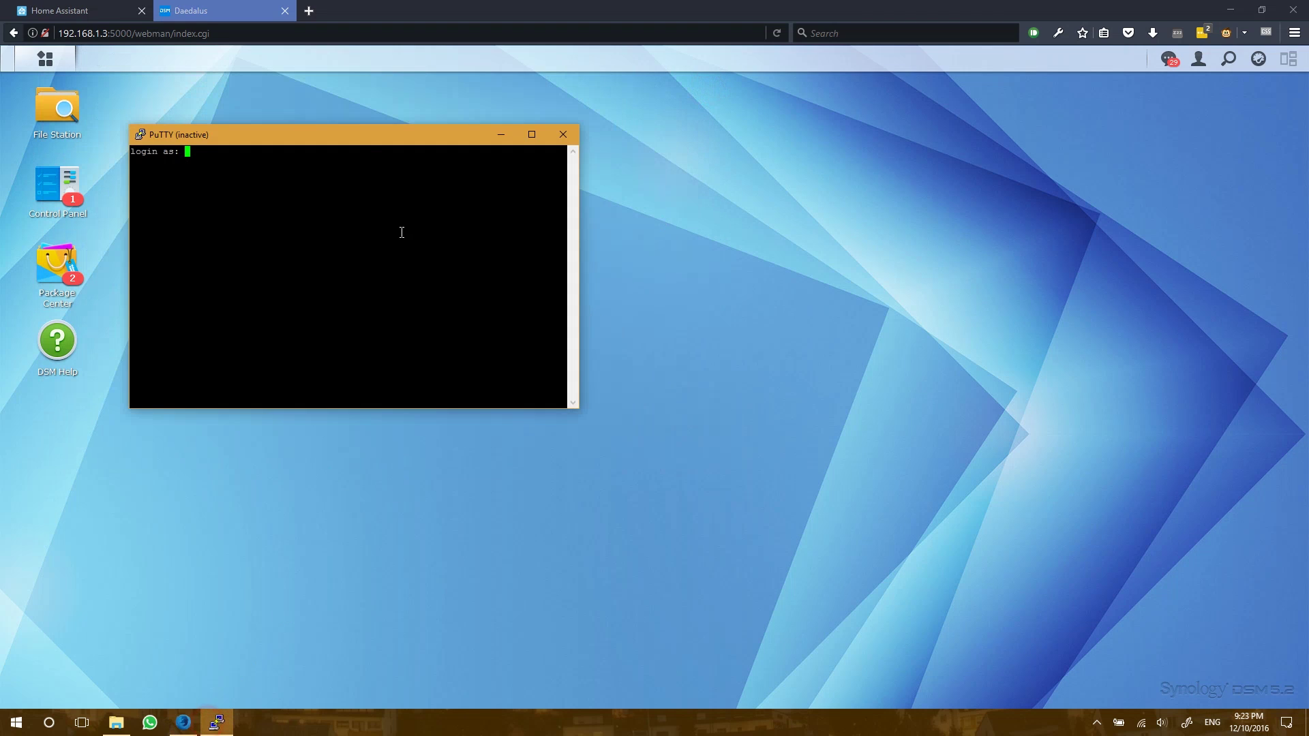
{"action": "right_click", "coordinate": [363, 136]}
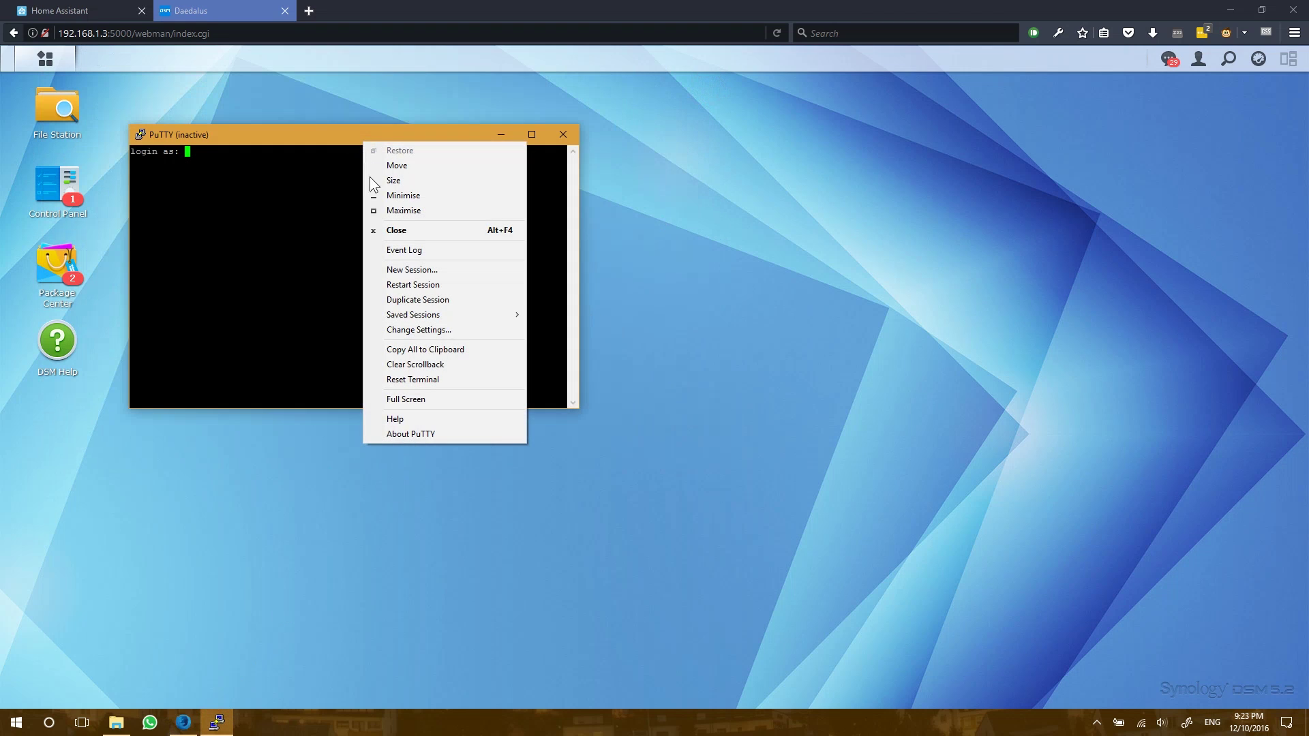
{"action": "left_click", "coordinate": [395, 285]}
{"action": "type", "text": "roo"}
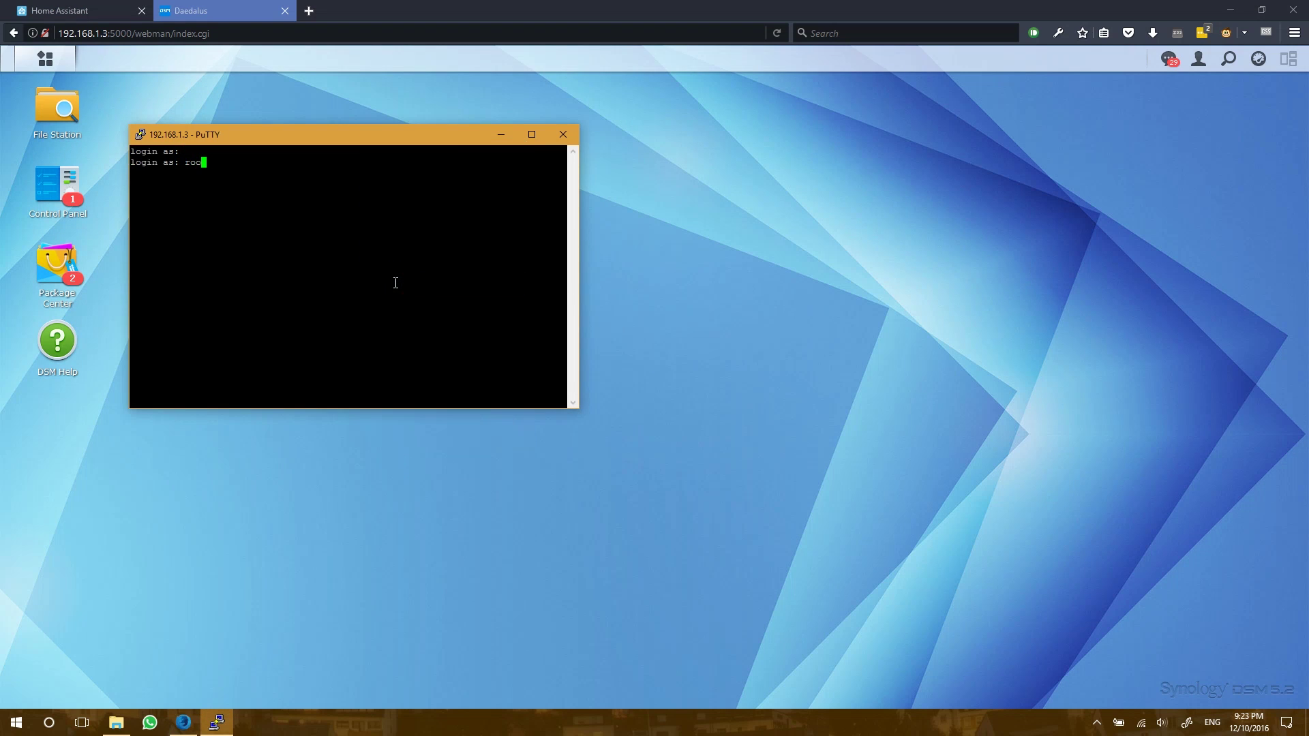
{"action": "type", "text": "t"}
{"action": "key", "text": "Return"}
{"action": "key", "text": "Return"}
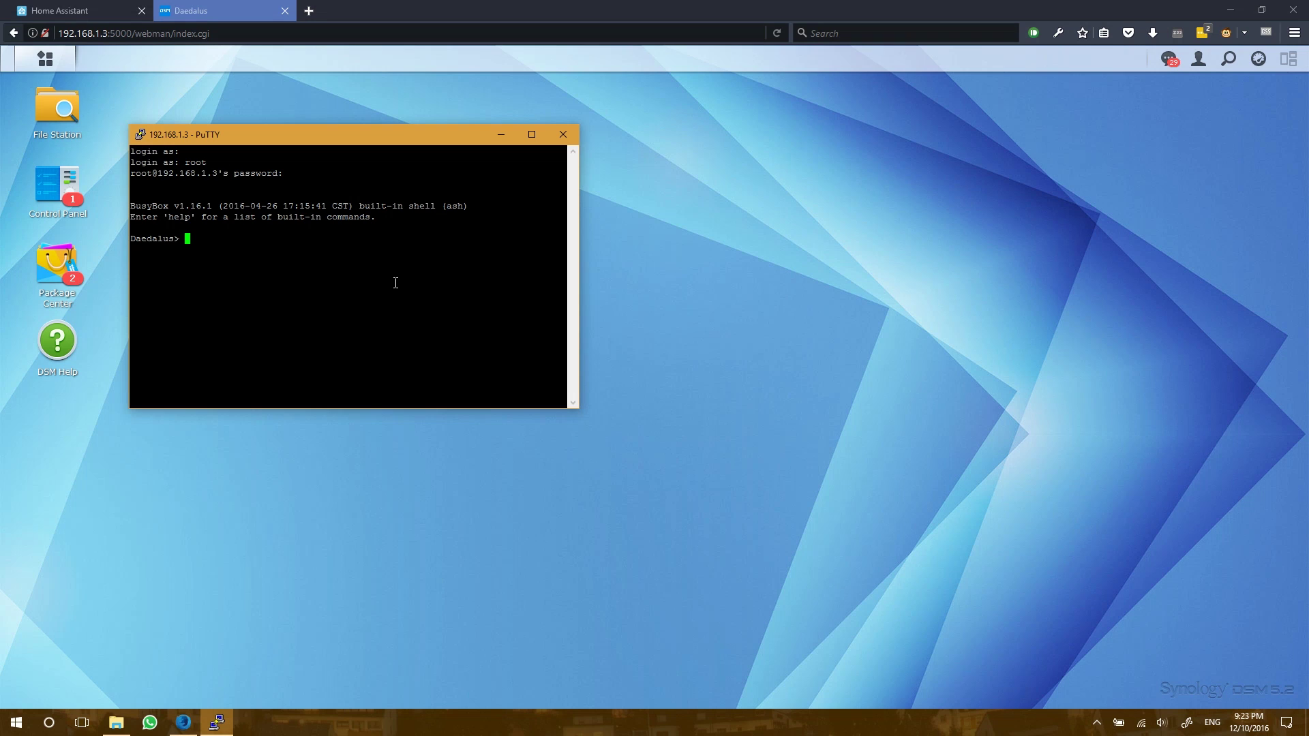
Clear the screen and begin typing 'docker run -d --name=hass --restart=always --net=host' with the hass volume.
{"action": "type", "text": "clear"}
{"action": "key", "text": "Return"}
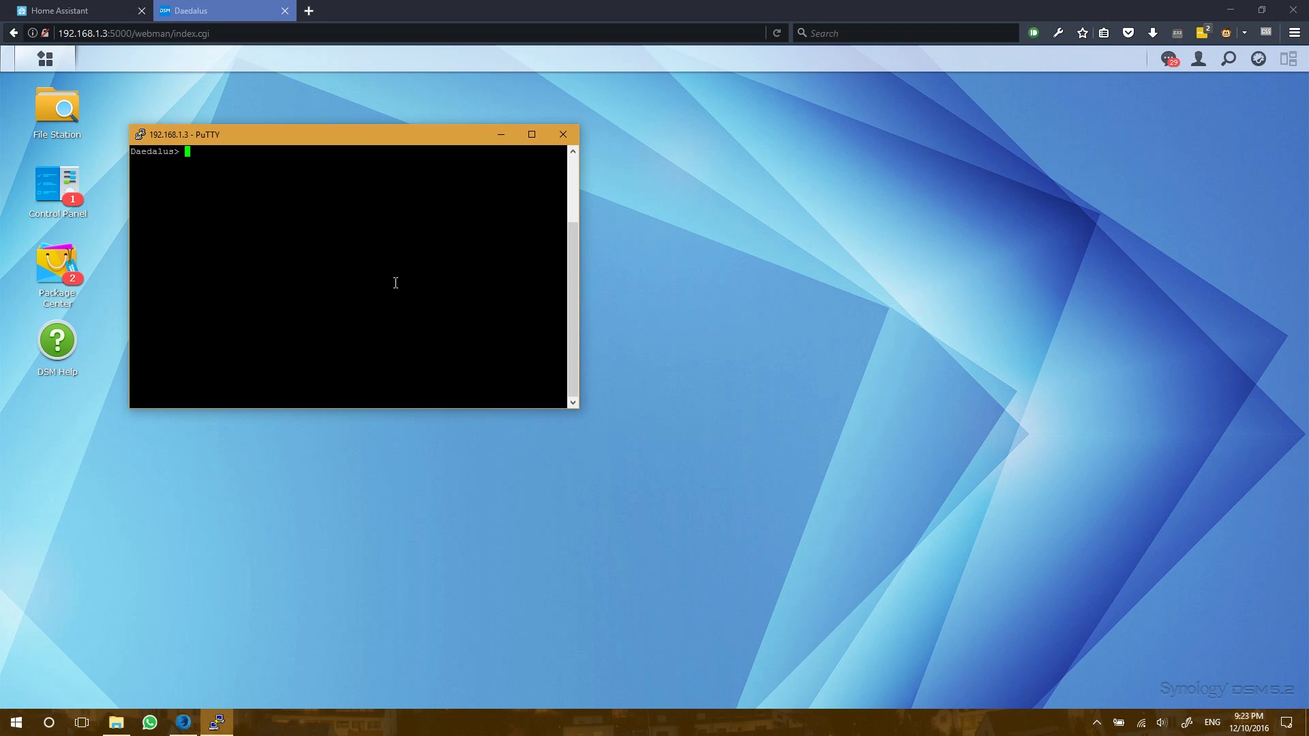
{"action": "type", "text": "docker run -d --name=hass --restart=always"}
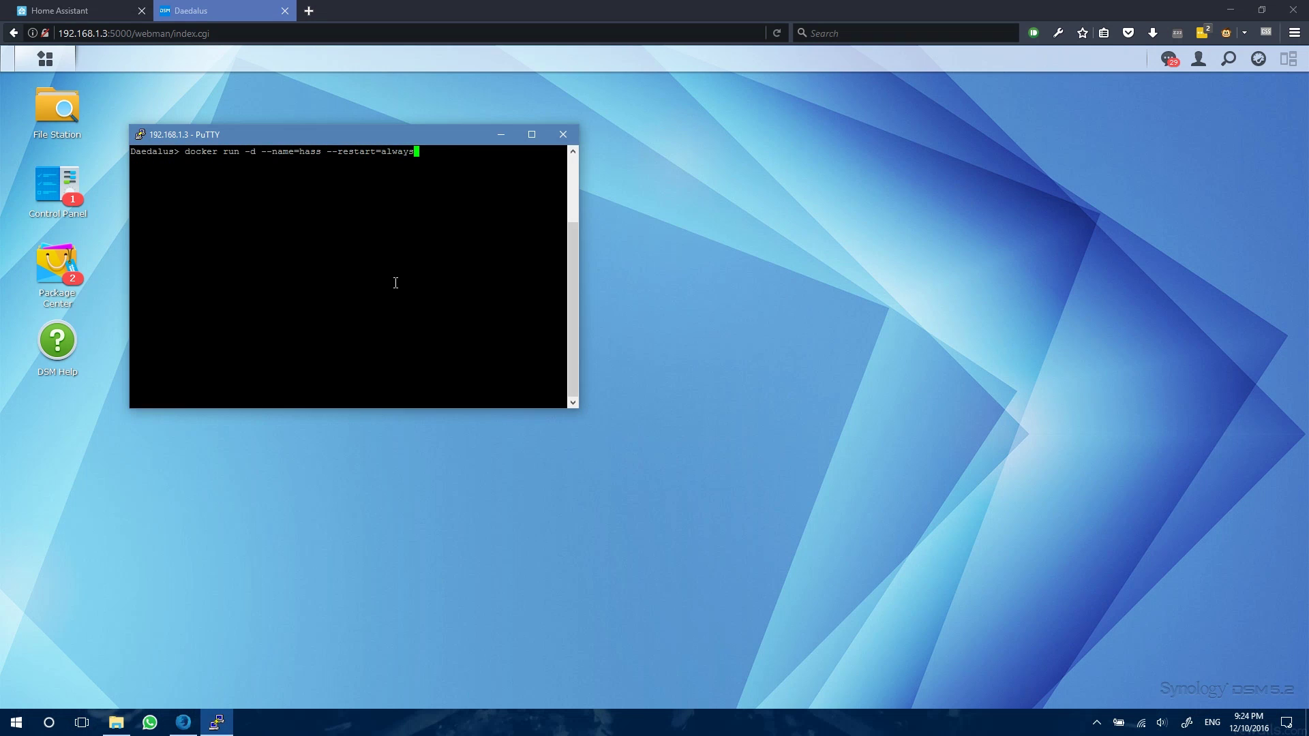
{"action": "type", "text": " --net=host -v /volume1/Shared/docker/hass:/config homeassistant/home-assistant"}
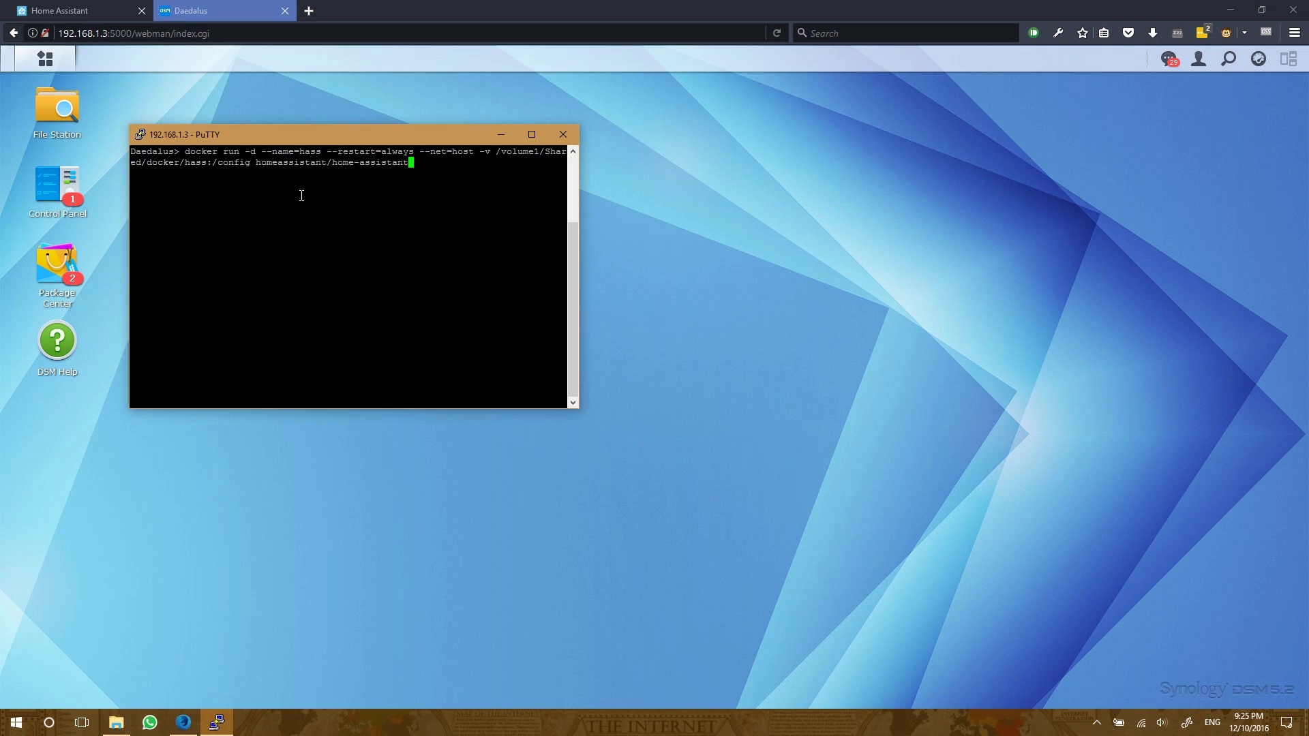
Run the docker run command mounting /volume1/Shared/docker/hass as /config from homeassistant/home-assistant.
{"action": "key", "text": "Return"}
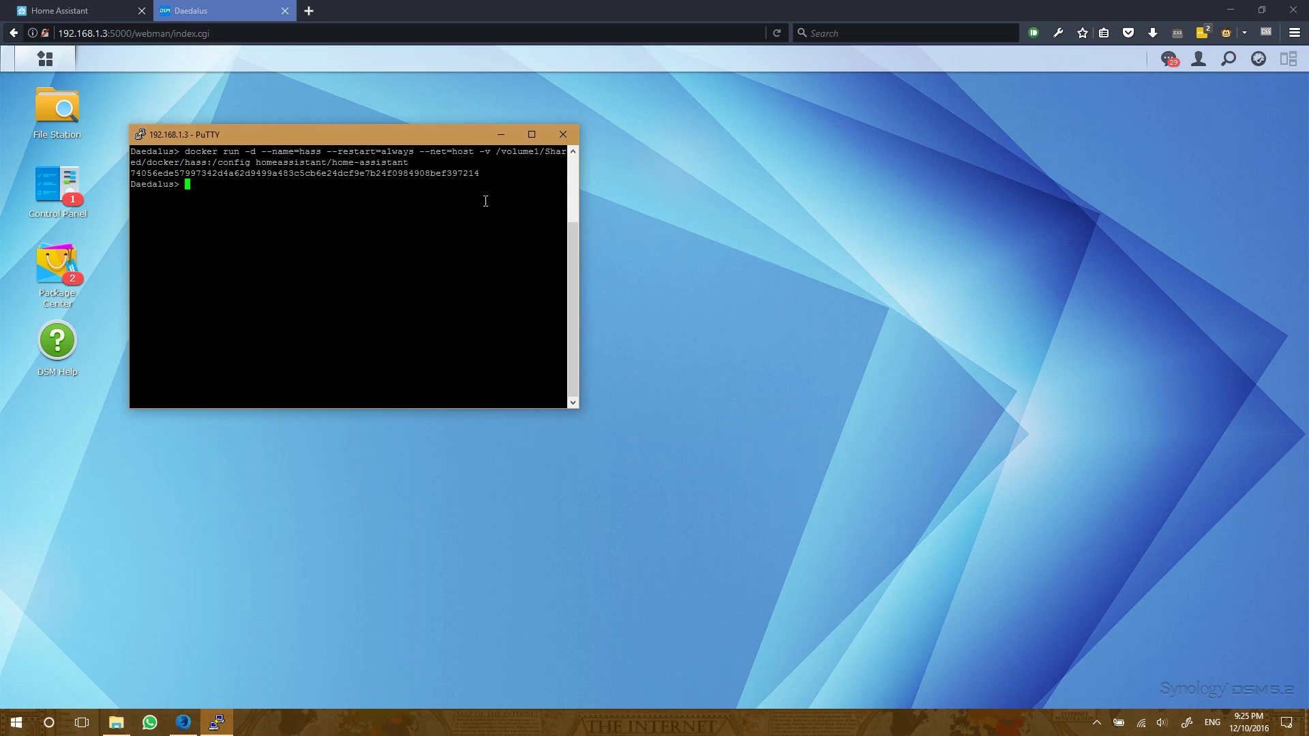
Point the browser at 192.168.1.3:8123 and reload until Home Assistant's Home page appears.
{"action": "left_click", "coordinate": [167, 479]}
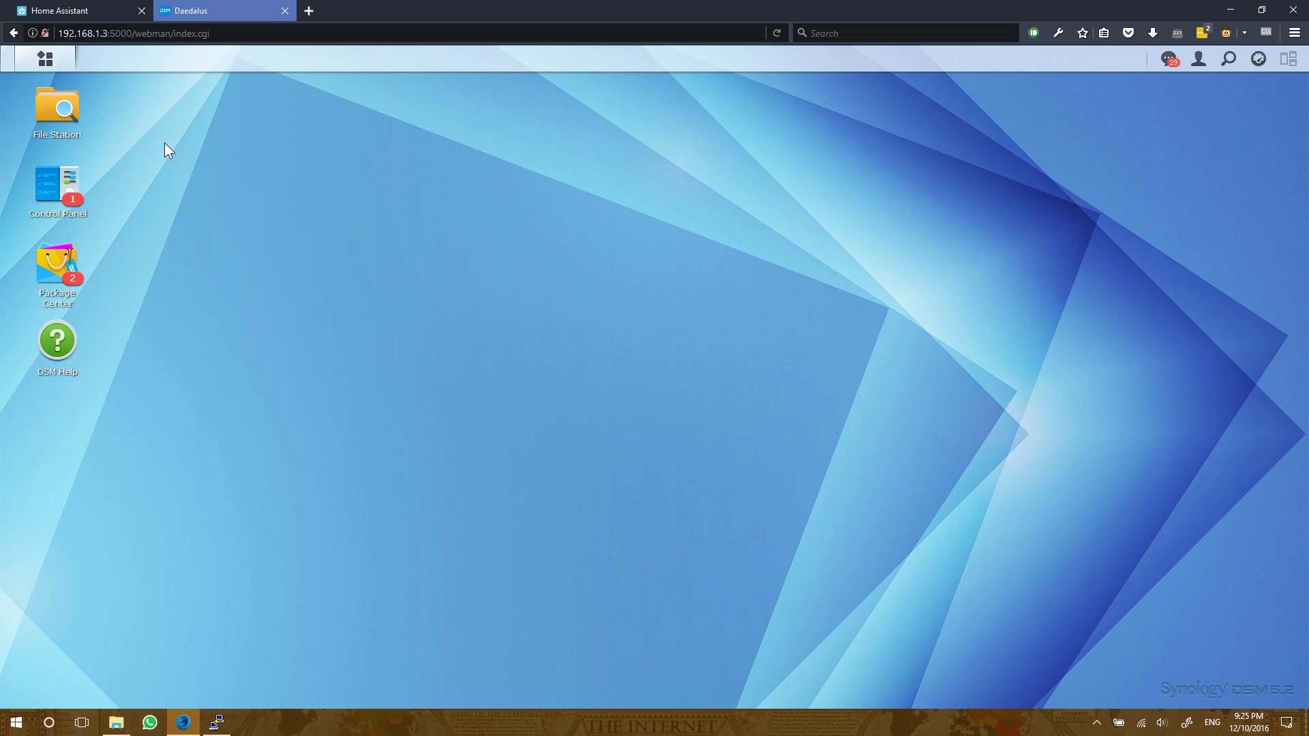
{"action": "double_click", "coordinate": [124, 38]}
{"action": "key", "text": "shift+End"}
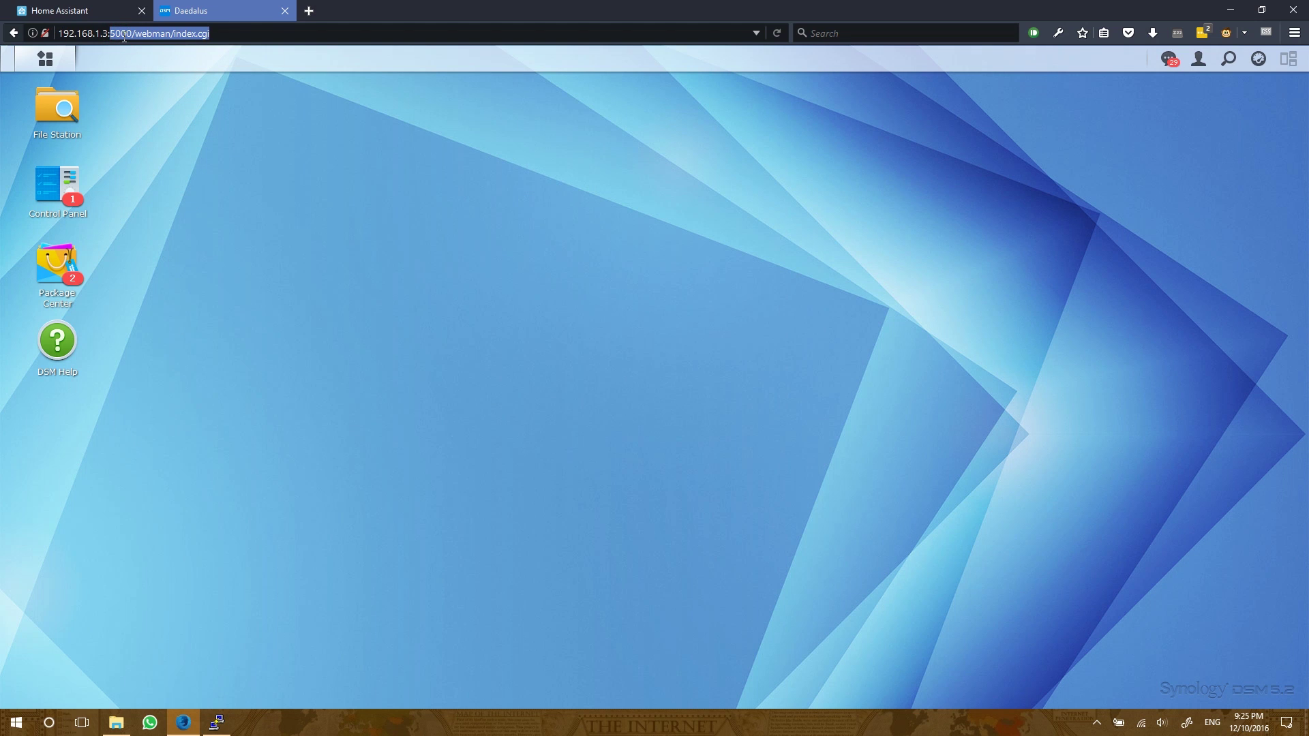
{"action": "type", "text": "8123"}
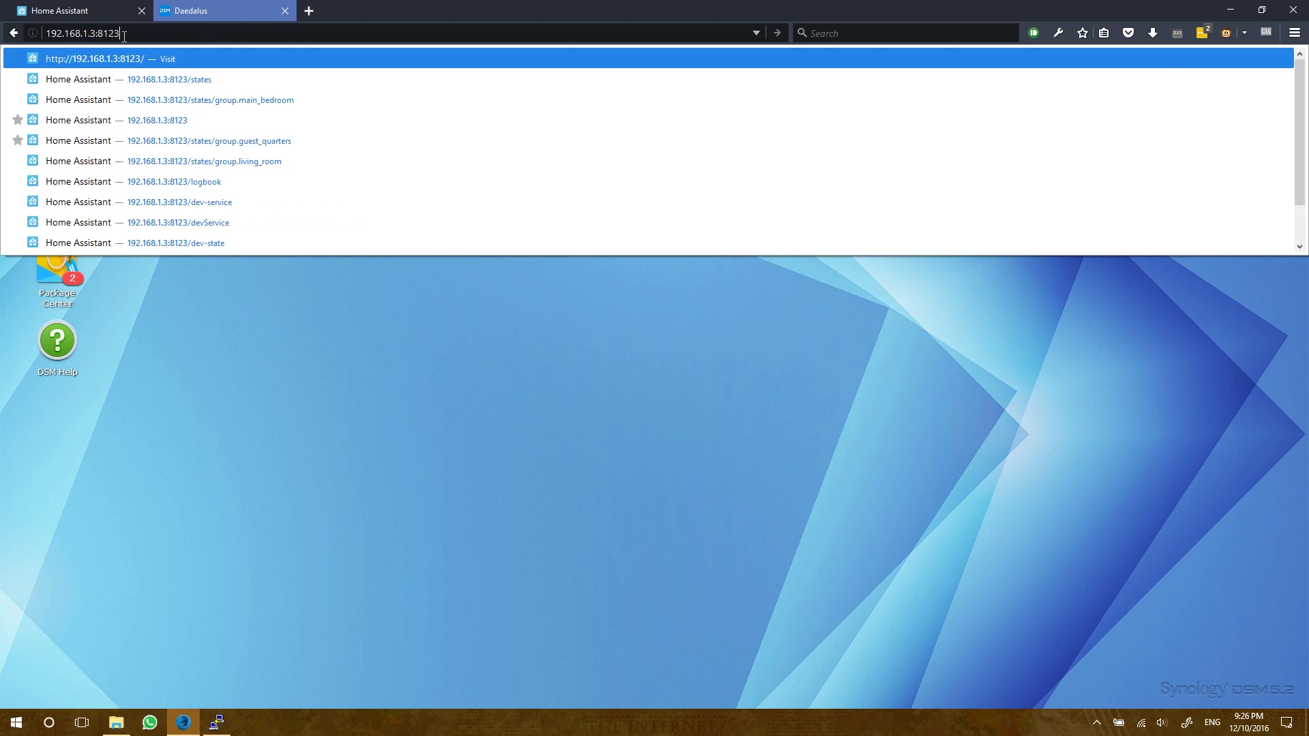
{"action": "key", "text": "Return"}
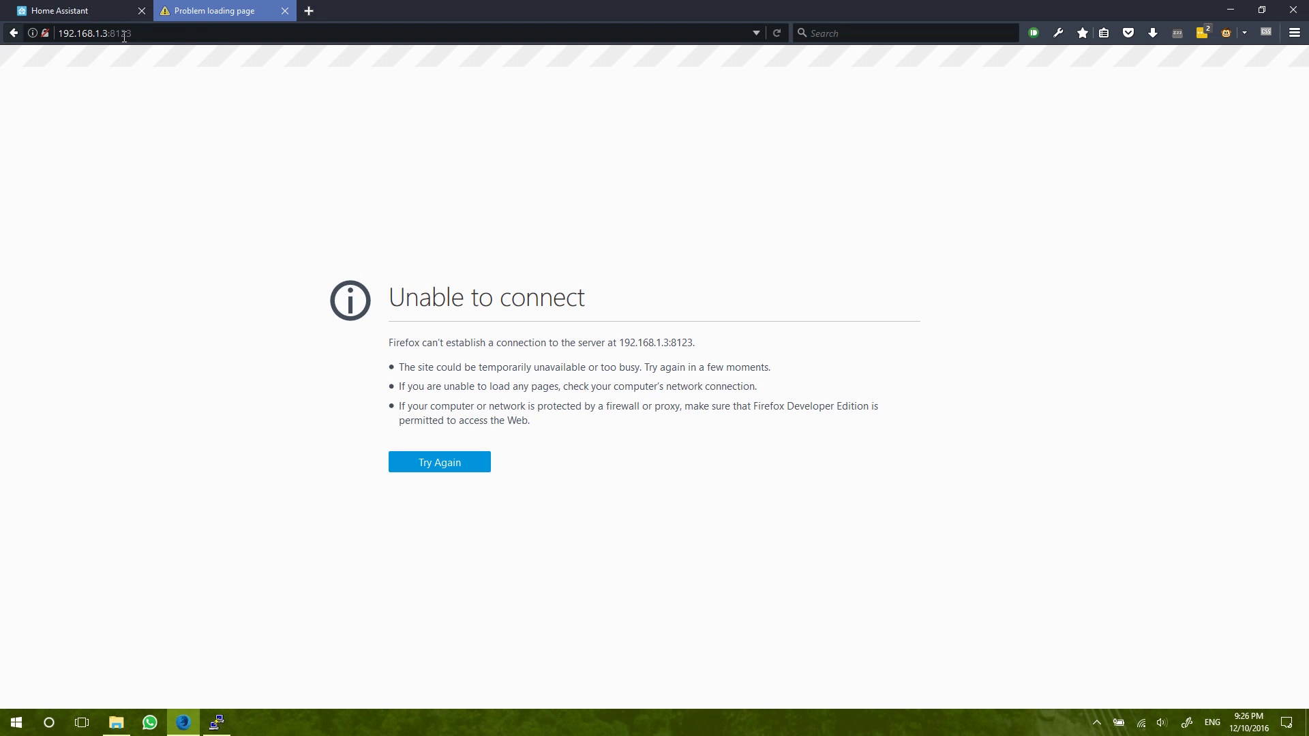
{"action": "left_click", "coordinate": [124, 37]}
{"action": "key", "text": "Return"}
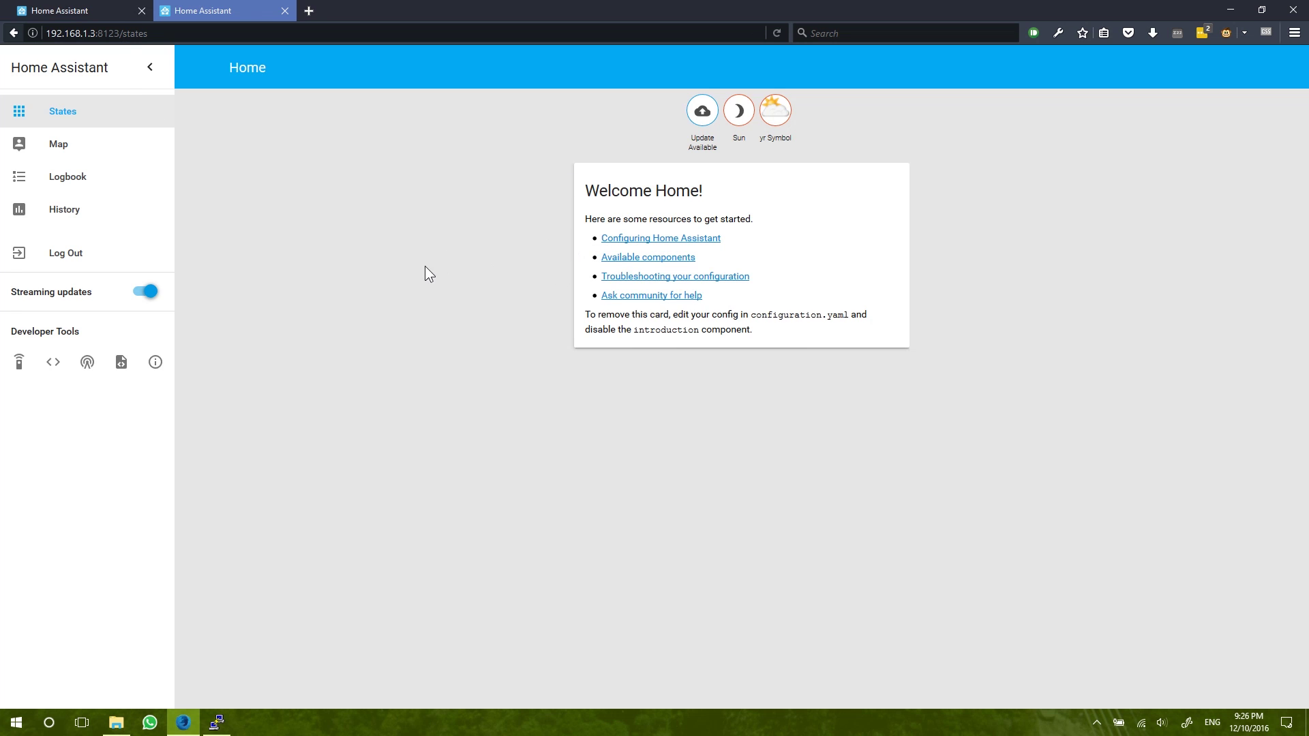
Open the hass folder under the NAS Shared > docker share in File Explorer.
{"action": "left_click", "coordinate": [115, 723]}
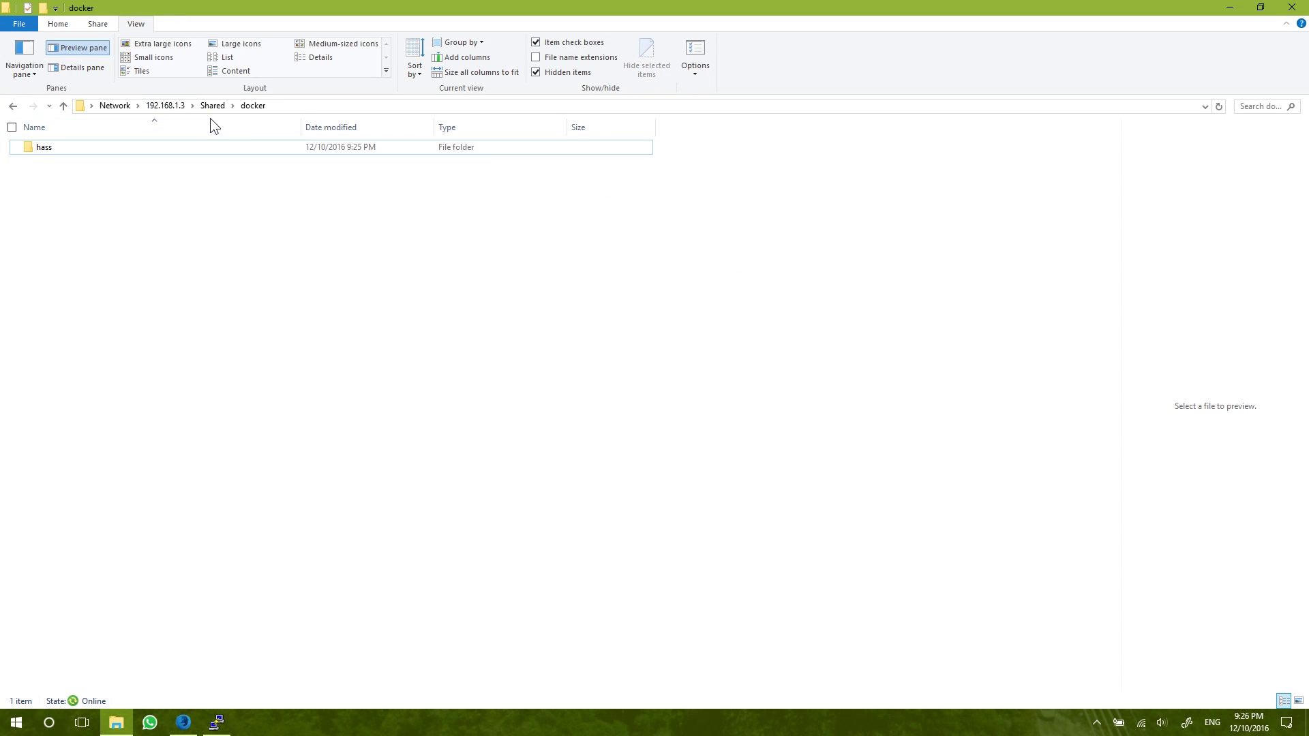
{"action": "double_click", "coordinate": [68, 152]}
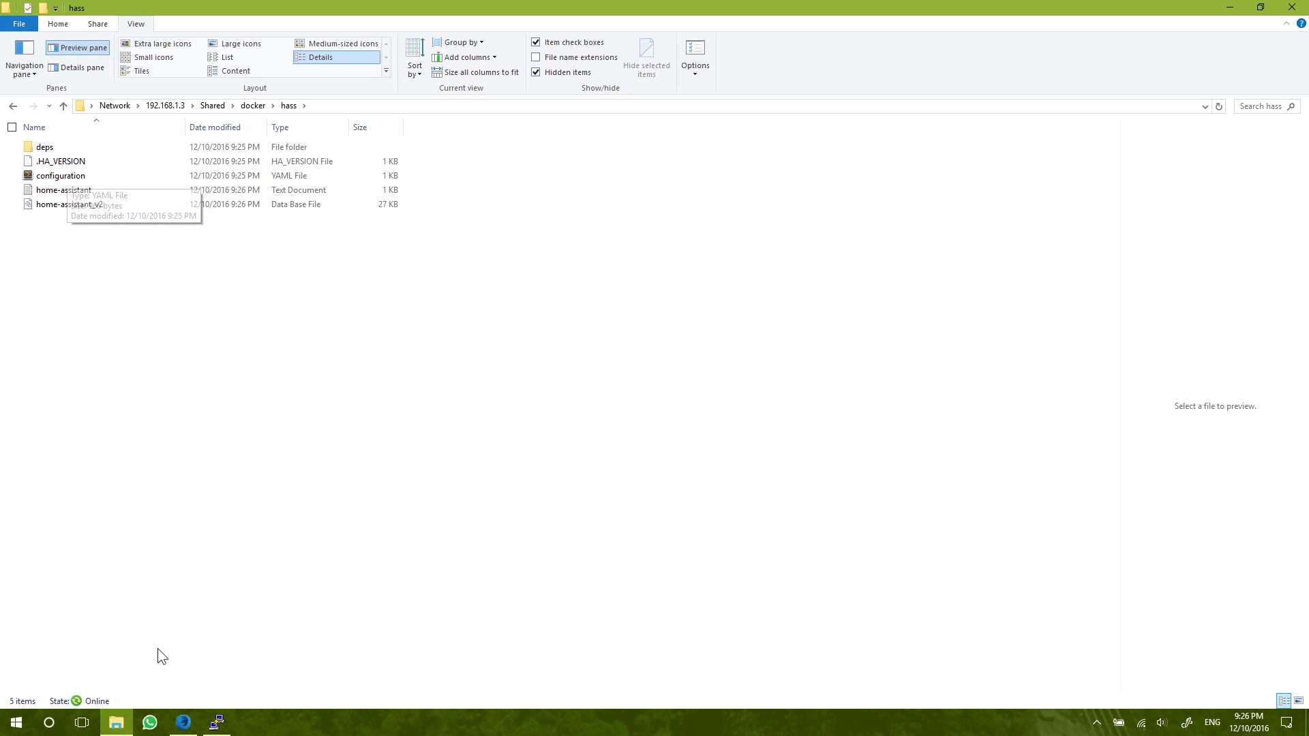
{"action": "left_click", "coordinate": [181, 721]}
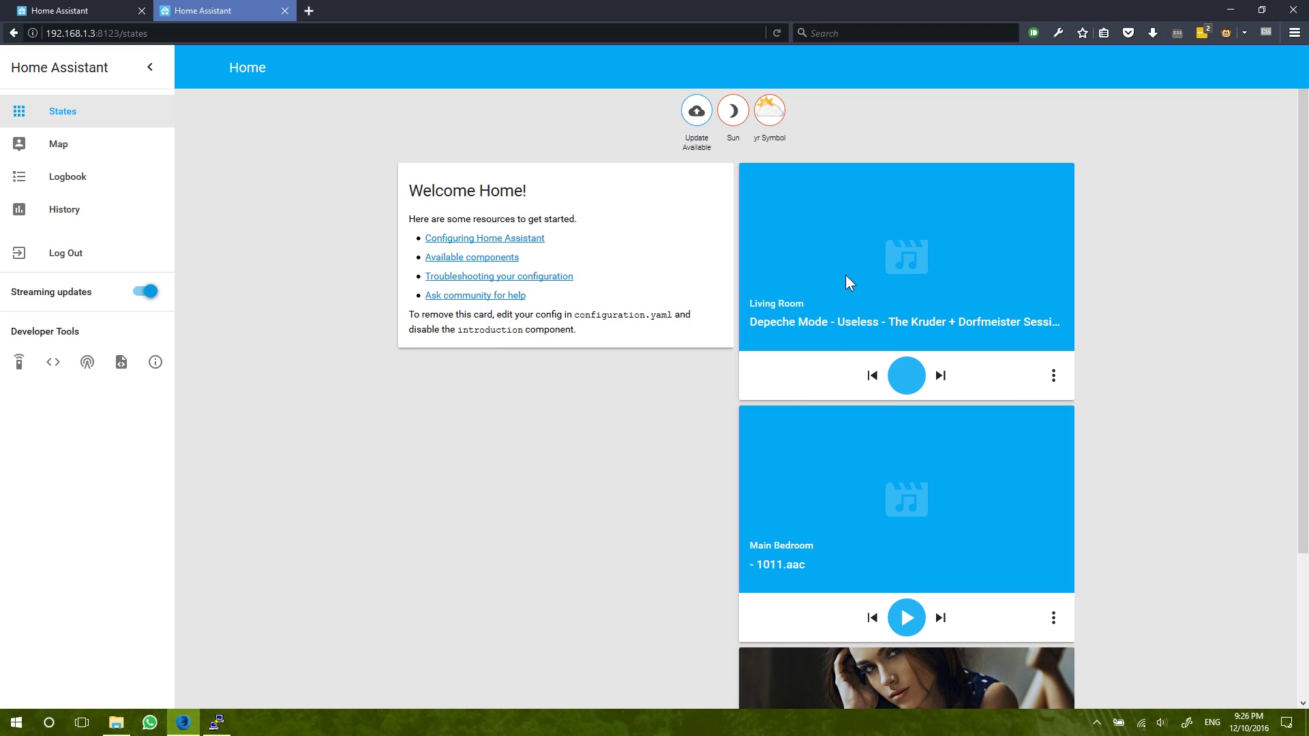
{"action": "scroll", "coordinate": [800, 598], "scroll_direction": "down", "scroll_amount": 3}
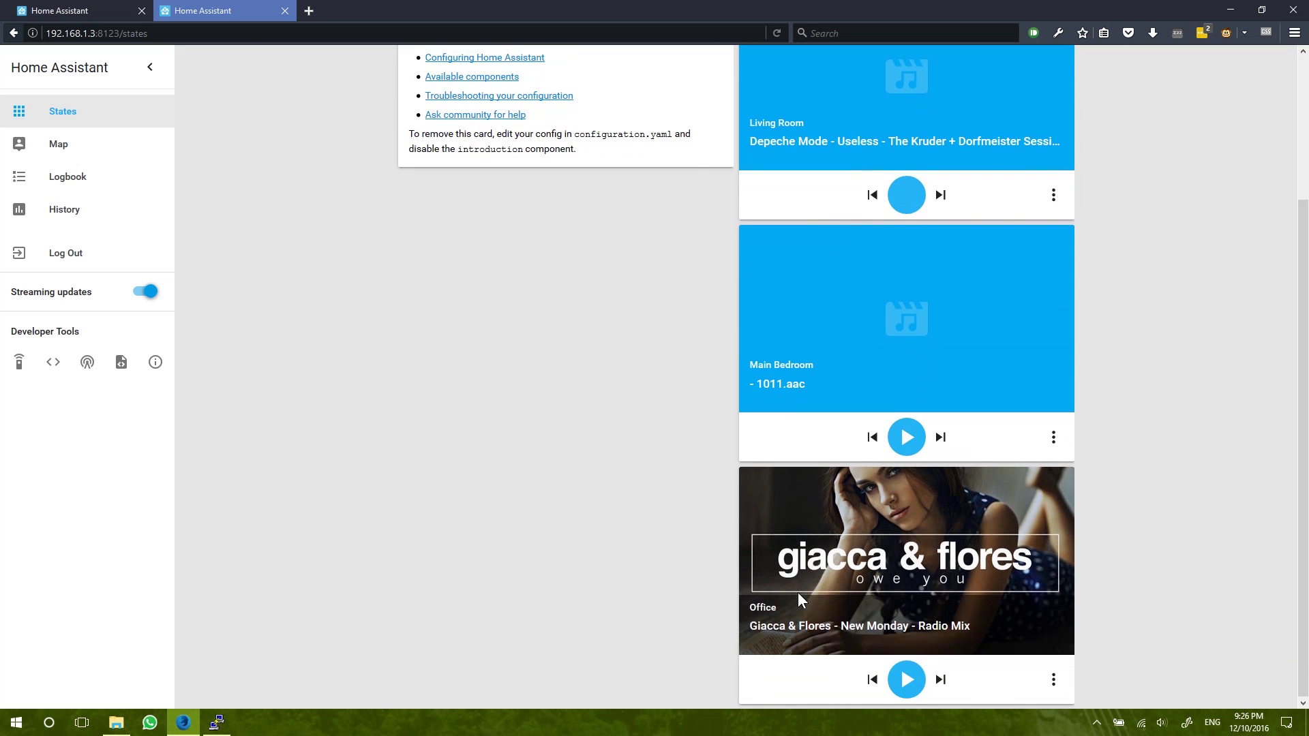
{"action": "scroll", "coordinate": [799, 597], "scroll_direction": "up", "scroll_amount": 3}
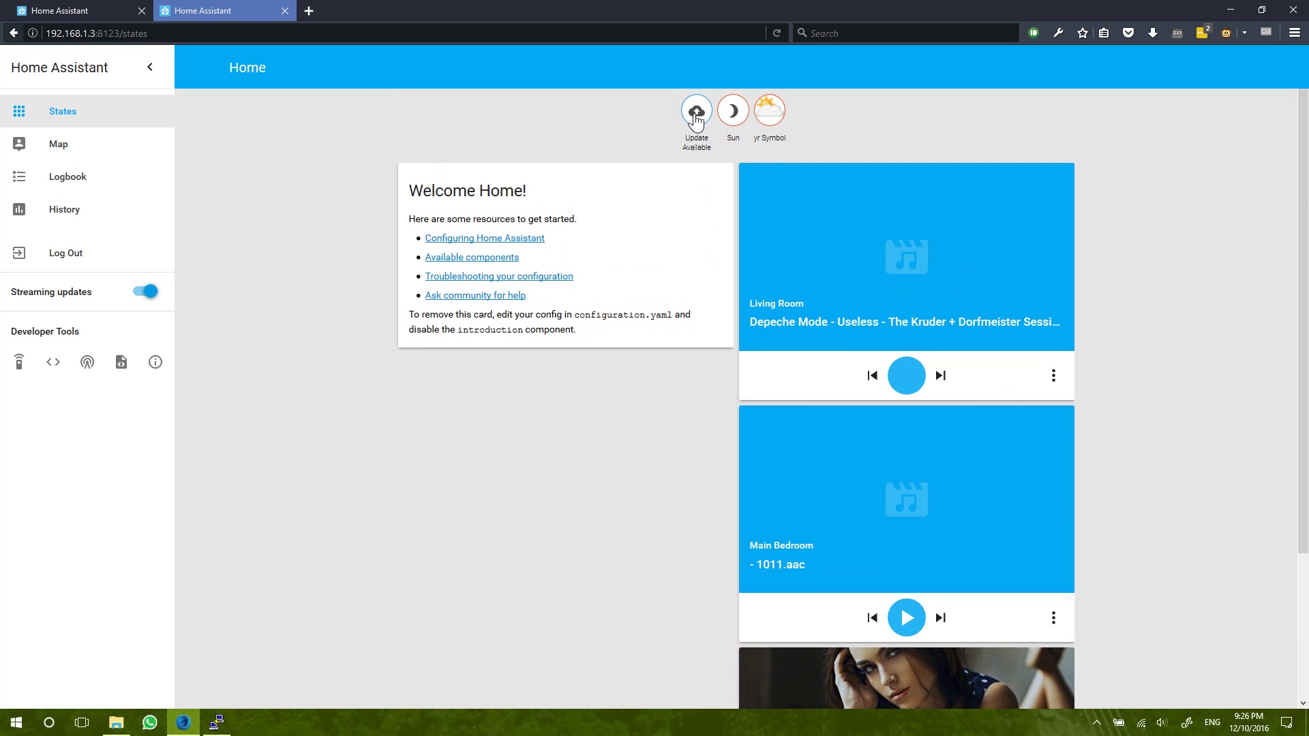
Compare the installed version 0.28.0 with the available 0.30.2, then return to the States page.
{"action": "left_click", "coordinate": [696, 117]}
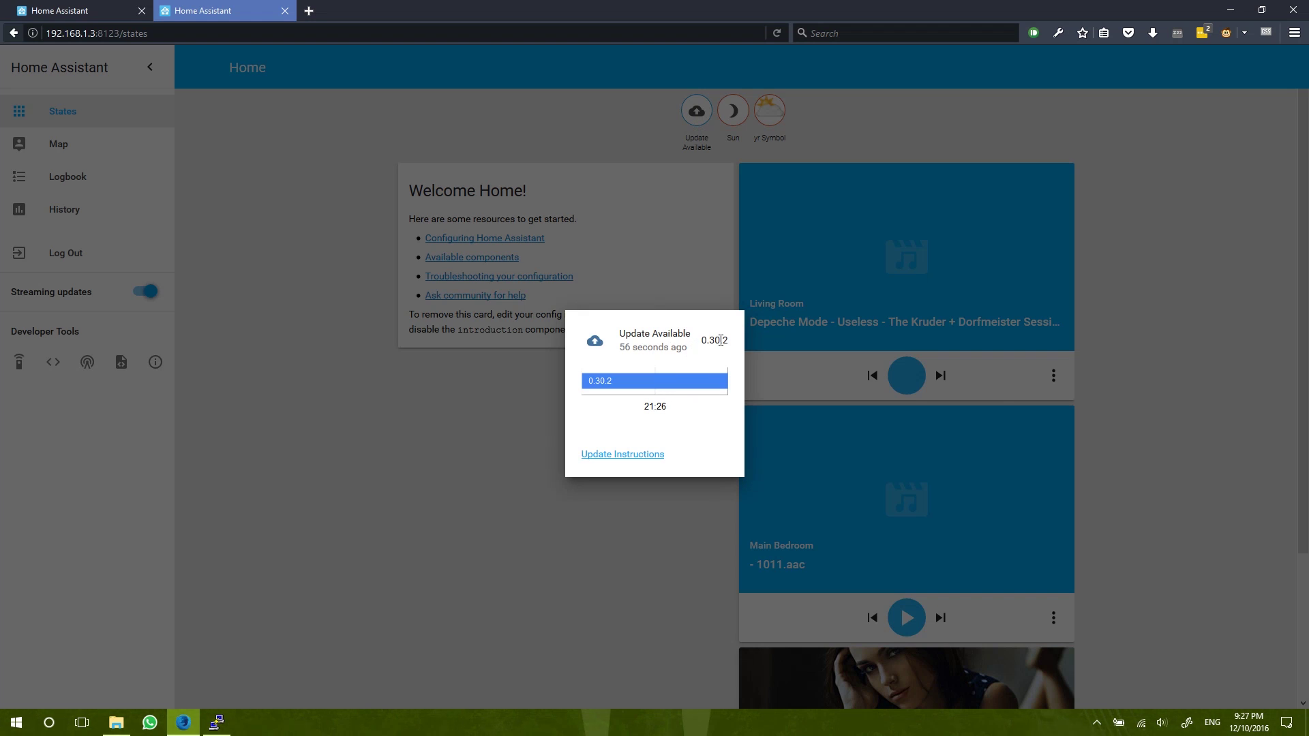
{"action": "left_click", "coordinate": [88, 14]}
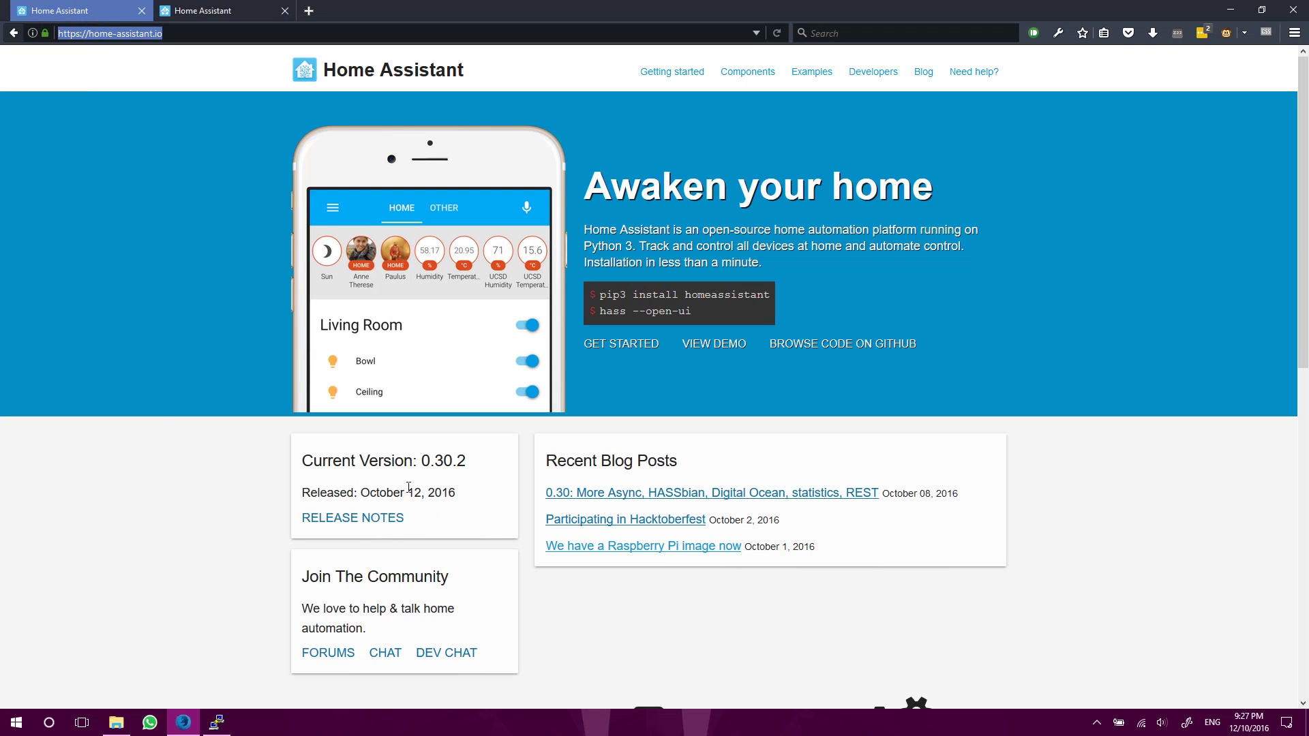
{"action": "left_click", "coordinate": [205, 12]}
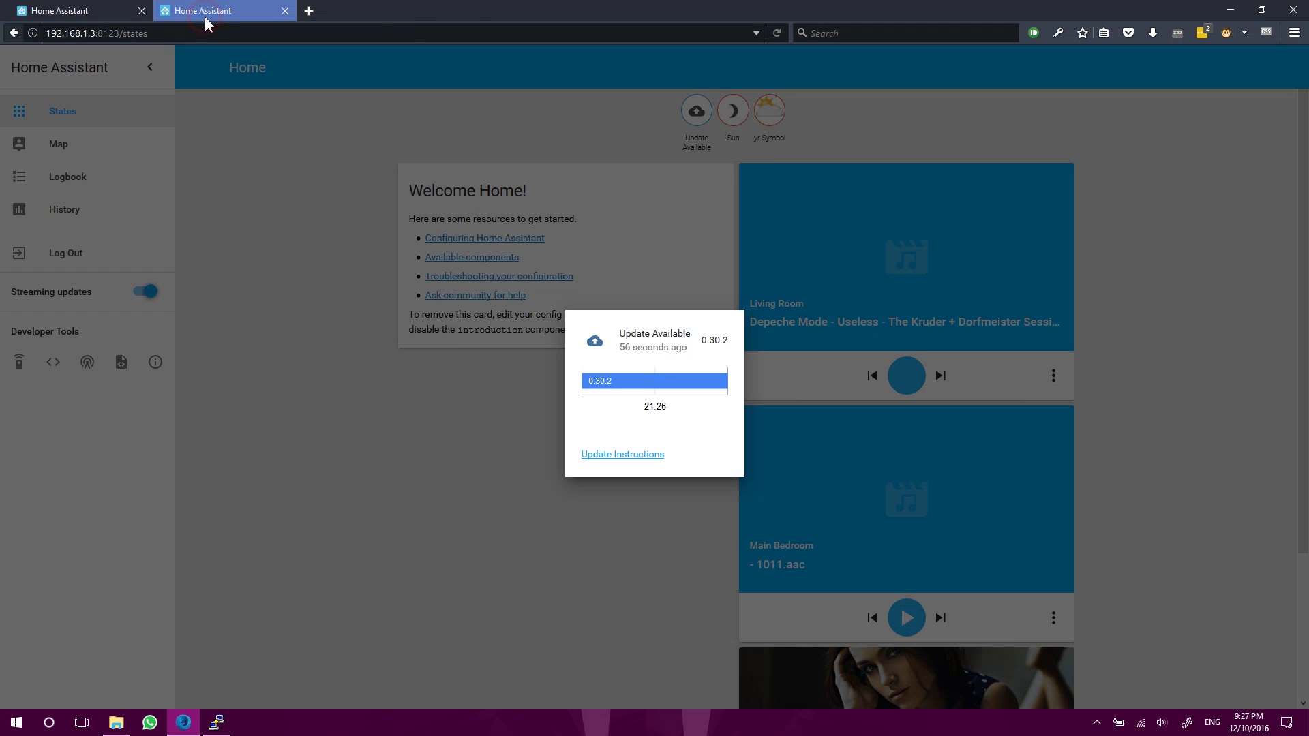
{"action": "left_click", "coordinate": [450, 504]}
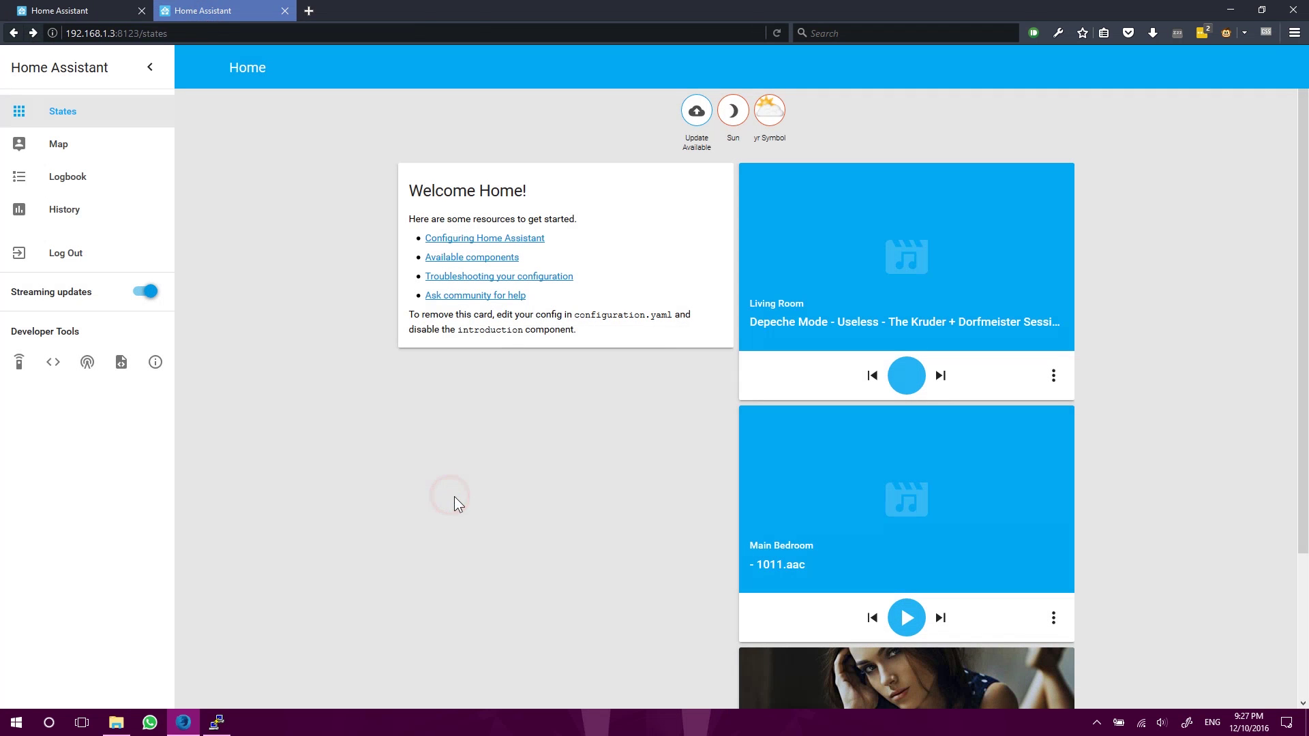
{"action": "left_click", "coordinate": [158, 366]}
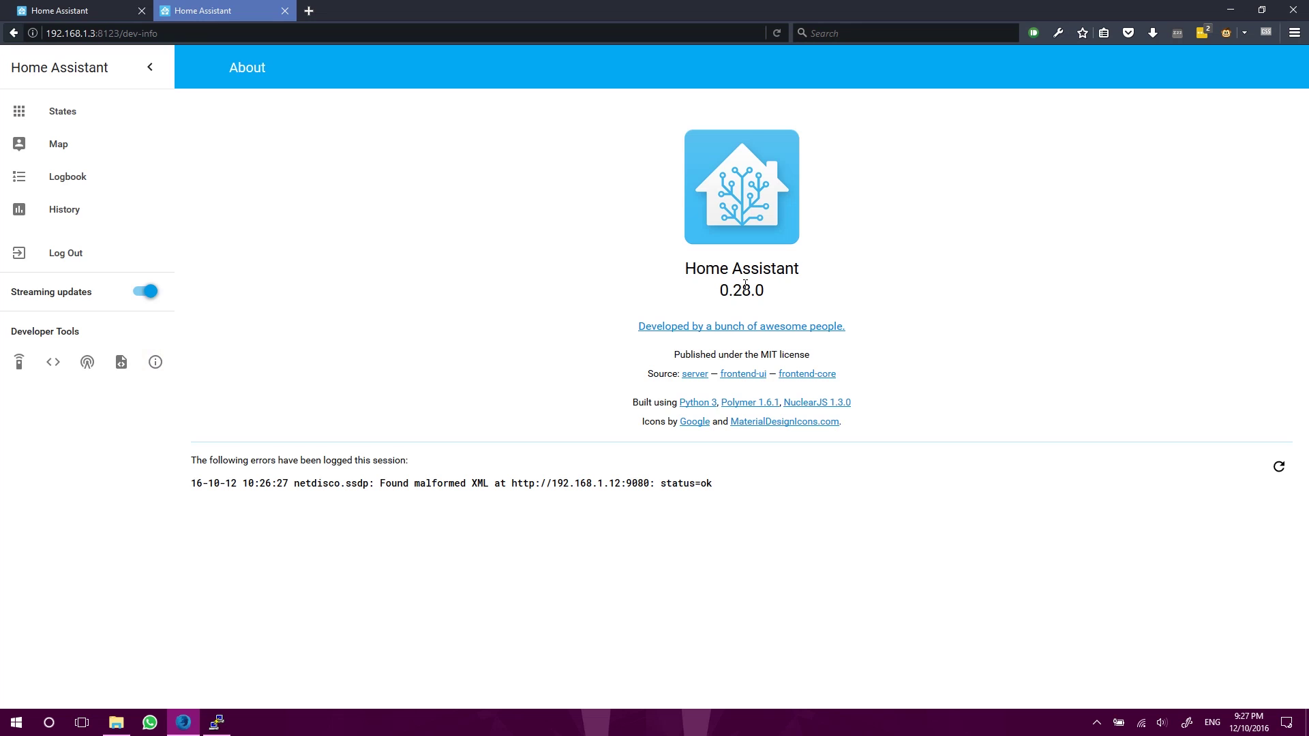
{"action": "left_click", "coordinate": [73, 116]}
Stop the running hass container with 'docker stop hass' in PuTTY.
{"action": "left_click", "coordinate": [215, 725]}
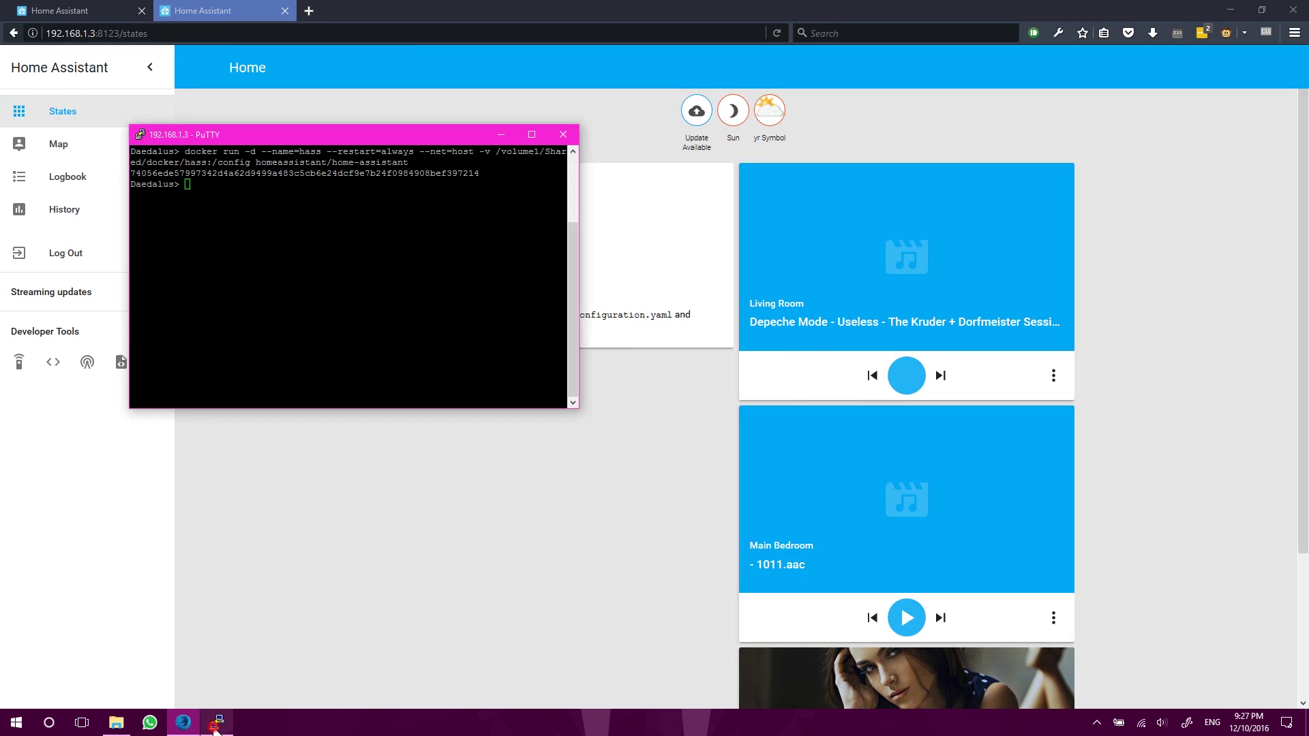
{"action": "left_click", "coordinate": [380, 478]}
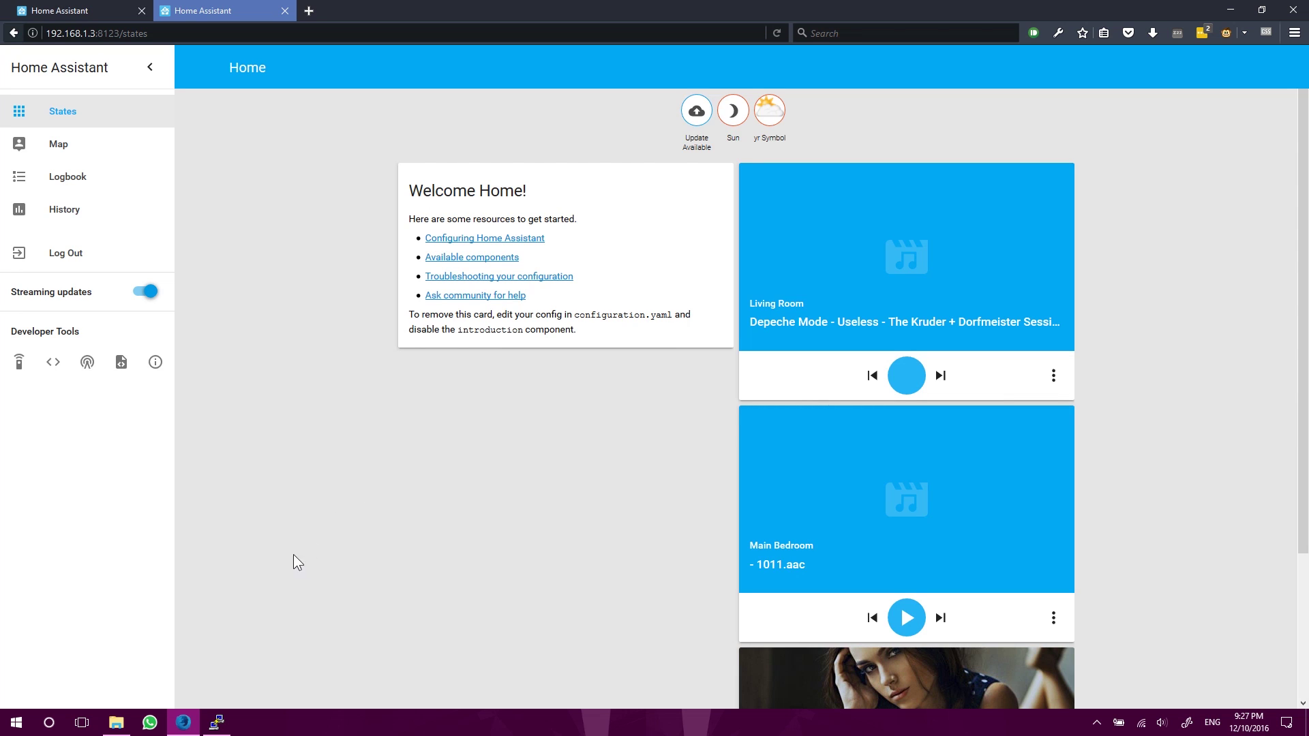
{"action": "left_click", "coordinate": [217, 722]}
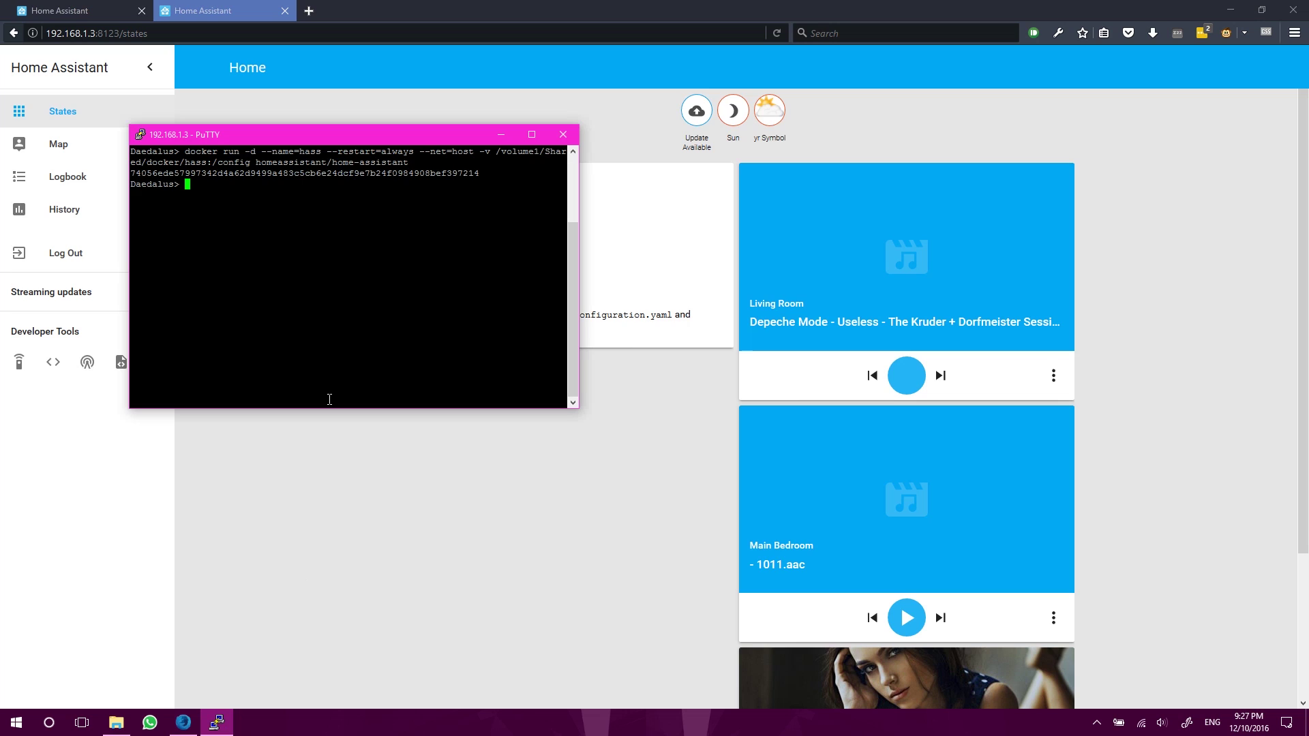
{"action": "type", "text": "docker stop hass"}
{"action": "double_click", "coordinate": [308, 152]}
{"action": "left_click", "coordinate": [306, 179]}
{"action": "key", "text": "Return"}
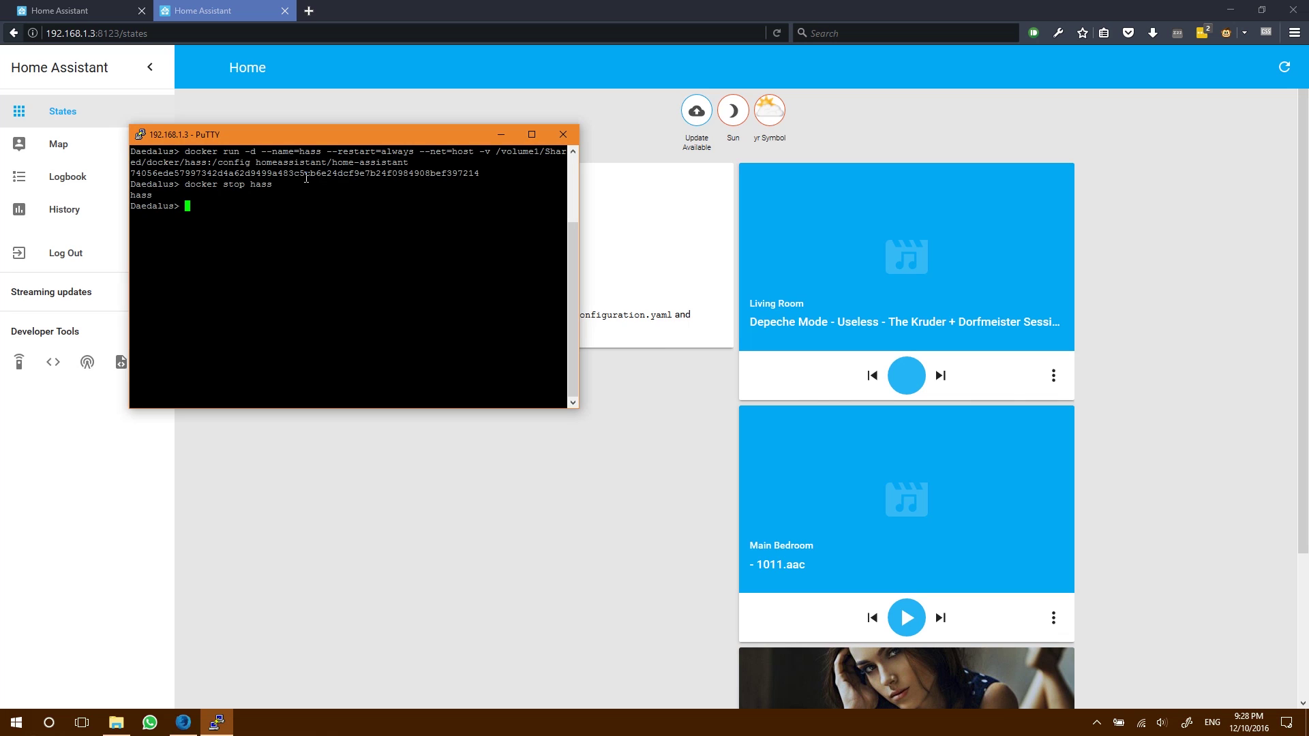
Pull the latest homeassistant/home-assistant image with docker pull, pasting the image name.
{"action": "type", "text": "docker pull home"}
{"action": "left_click_drag", "start_coordinate": [256, 163], "coordinate": [407, 160]}
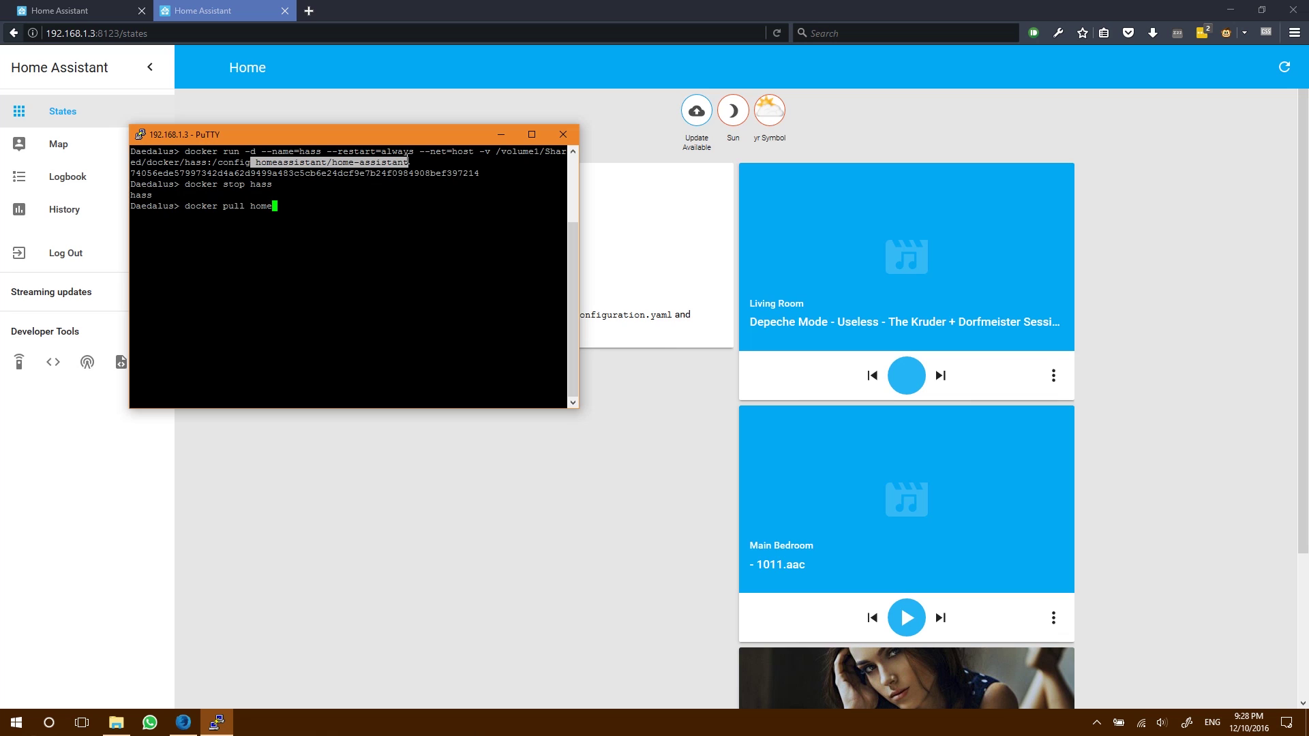
{"action": "key", "text": "BackSpace"}
{"action": "key", "text": "BackSpace"}
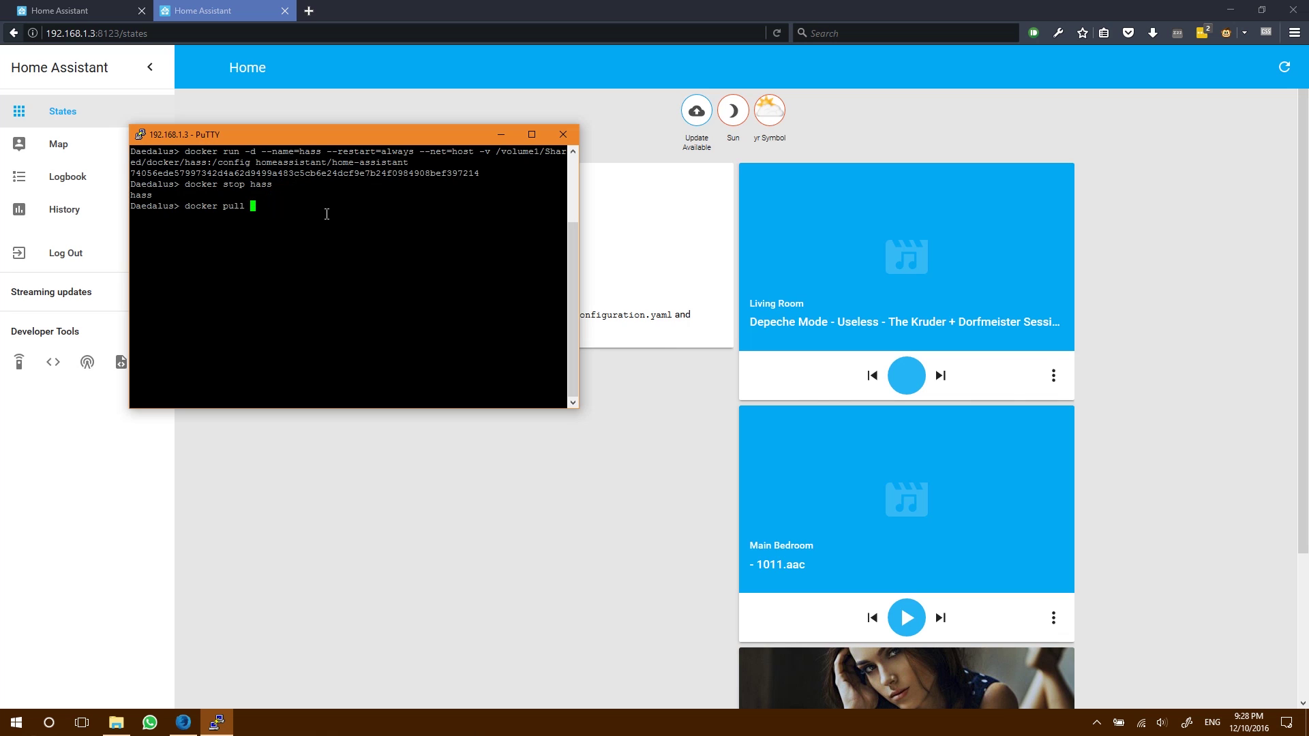
{"action": "right_click", "coordinate": [327, 214]}
{"action": "key", "text": "Return"}
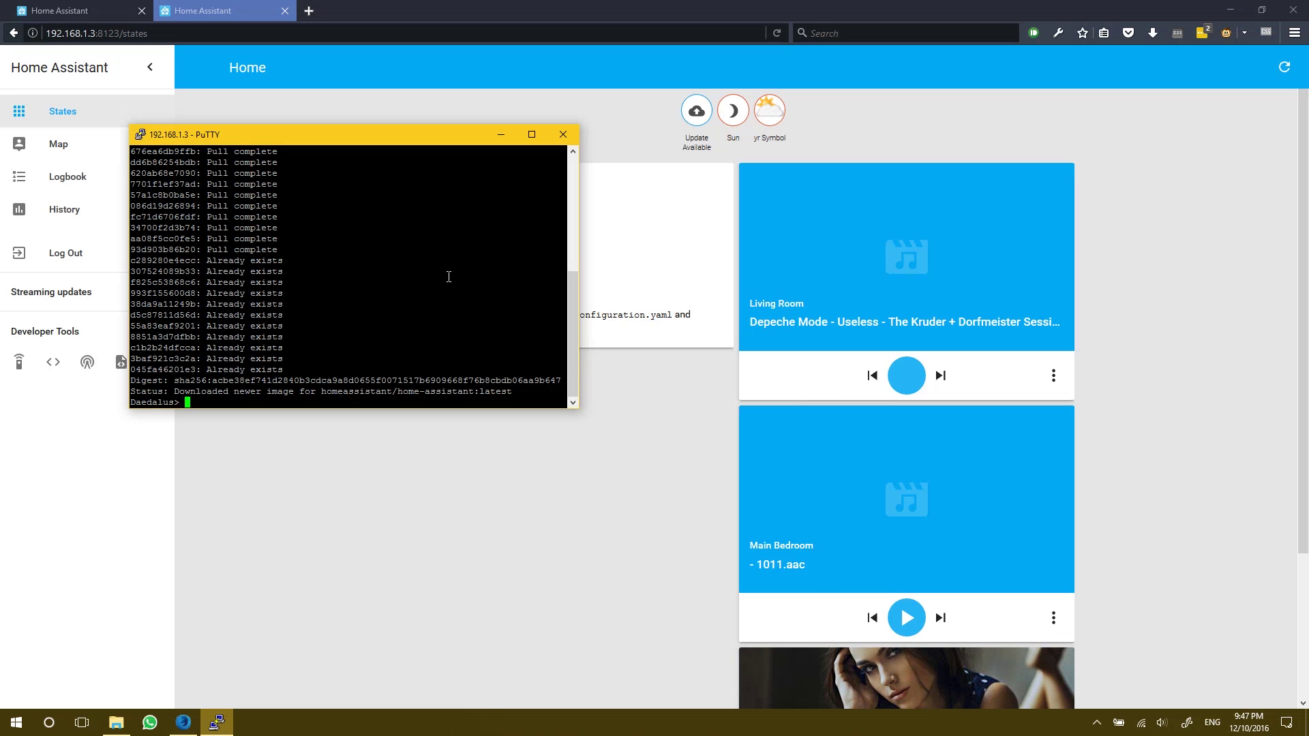
Rename the old container to hass-old and rerun the earlier docker run command for a new hass.
{"action": "type", "text": "docker rename hass hass-old"}
{"action": "key", "text": "Return"}
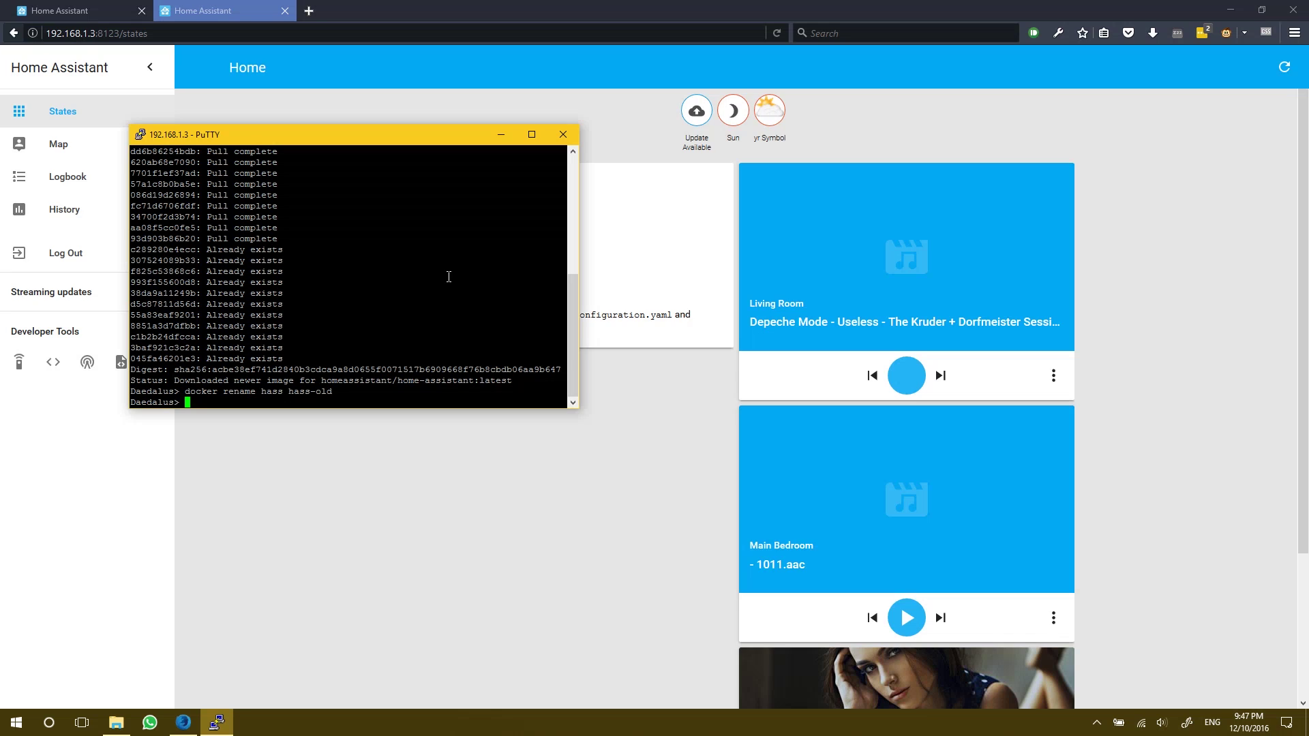
{"action": "key", "text": "Up"}
{"action": "key", "text": "Up"}
{"action": "key", "text": "Up"}
{"action": "key", "text": "Up"}
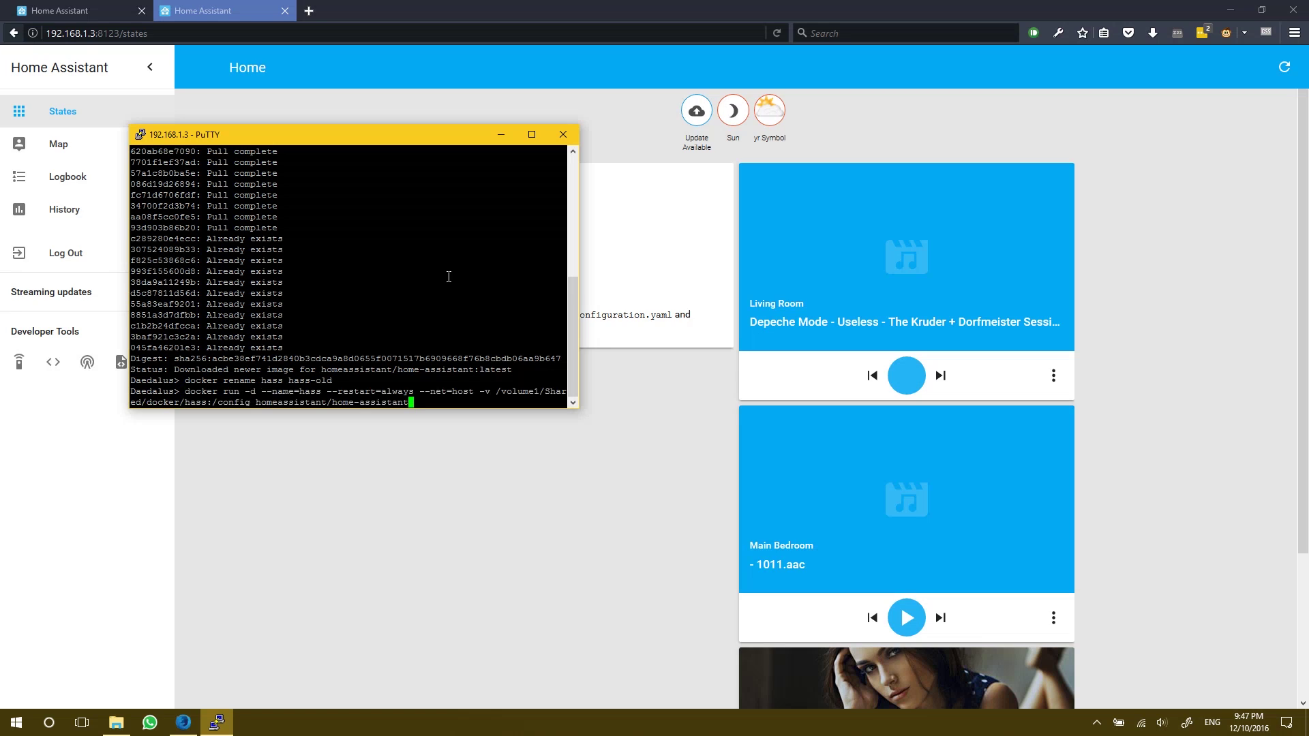
{"action": "key", "text": "Return"}
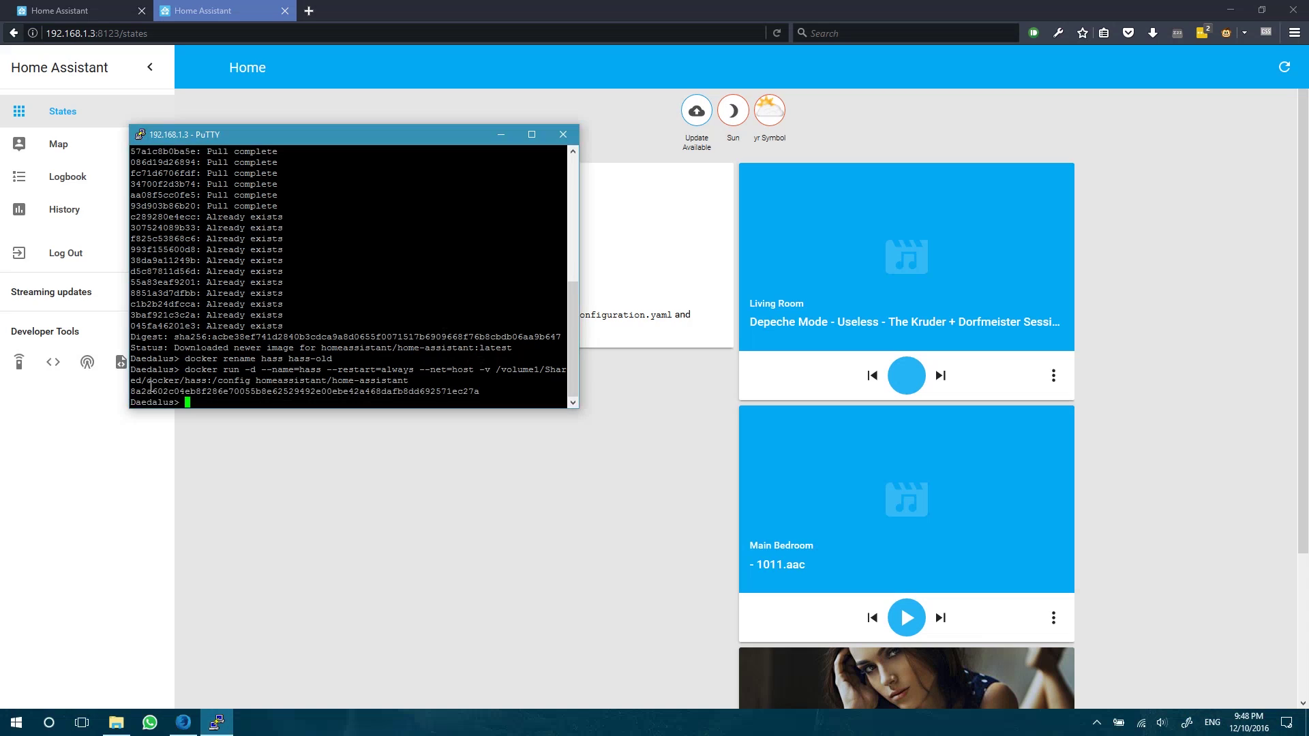
Reload Home Assistant and check its Info page shows 0.30.2, matching home-assistant.io's current release.
{"action": "left_click", "coordinate": [301, 507]}
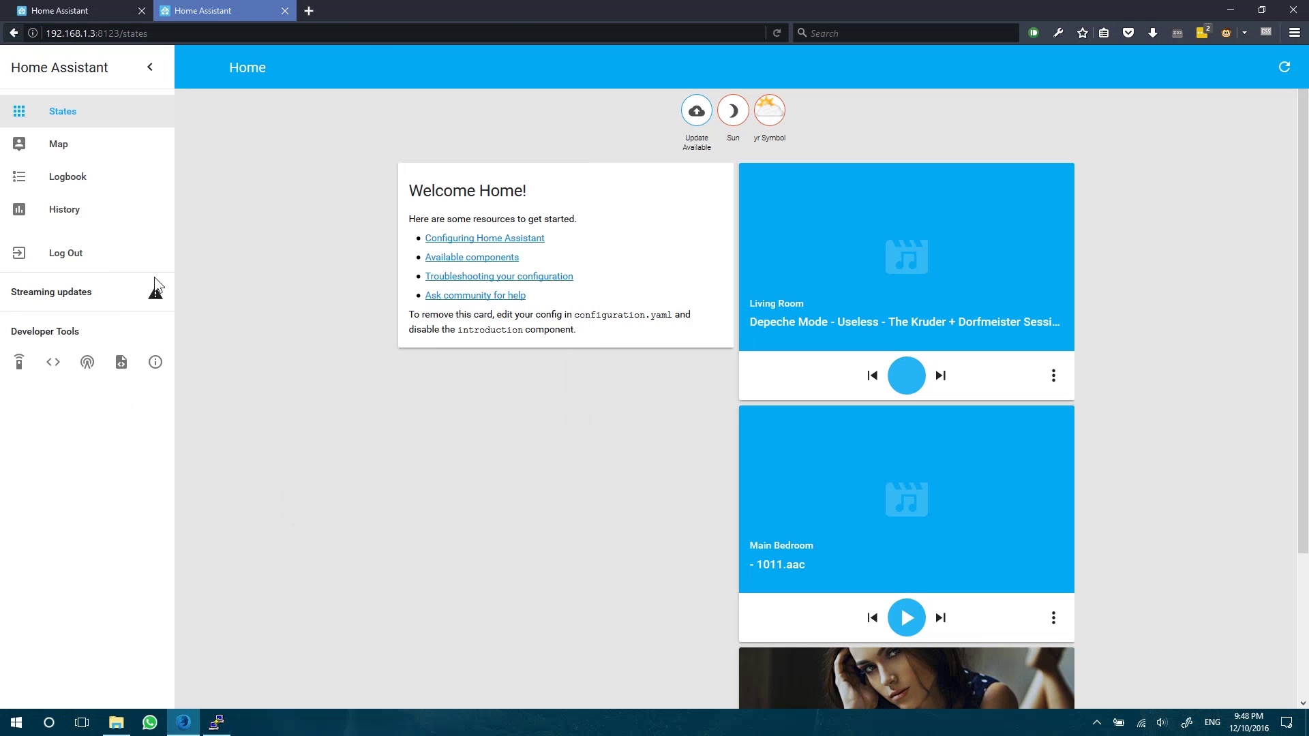
{"action": "left_click", "coordinate": [785, 35]}
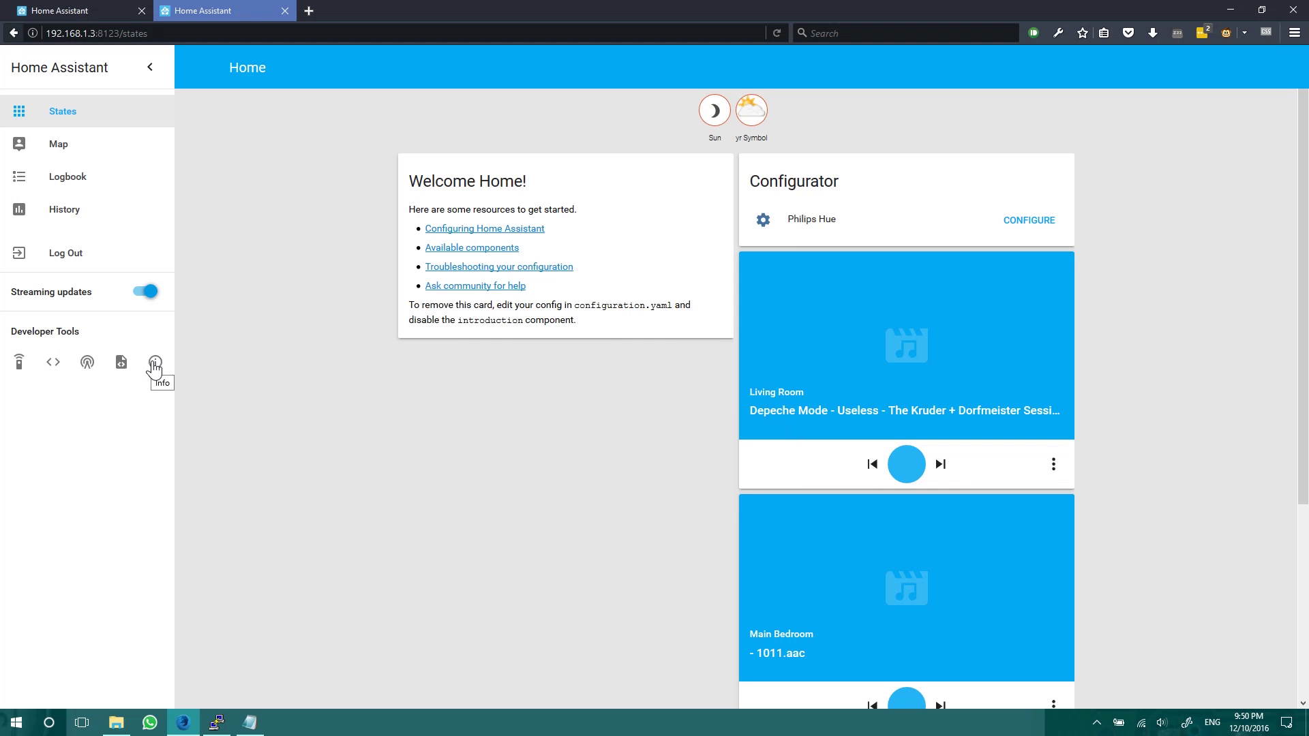
{"action": "left_click", "coordinate": [154, 363]}
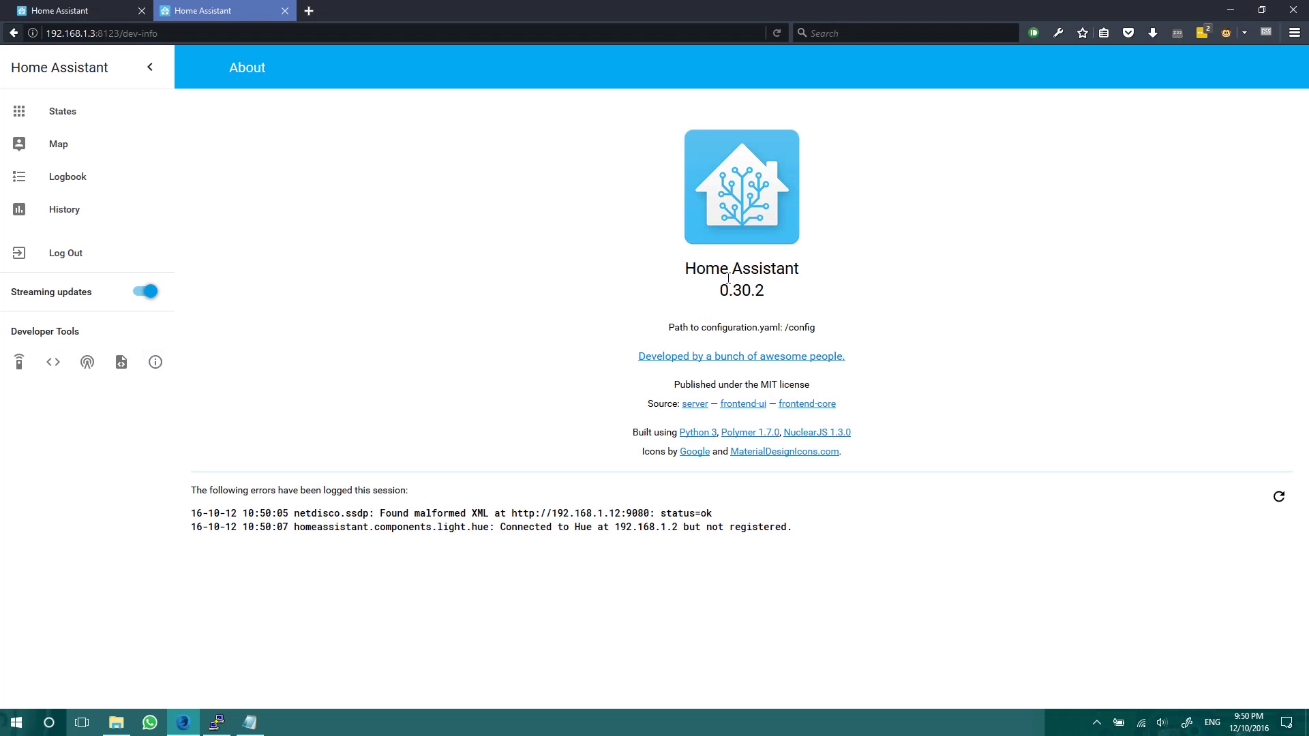
{"action": "left_click", "coordinate": [90, 15]}
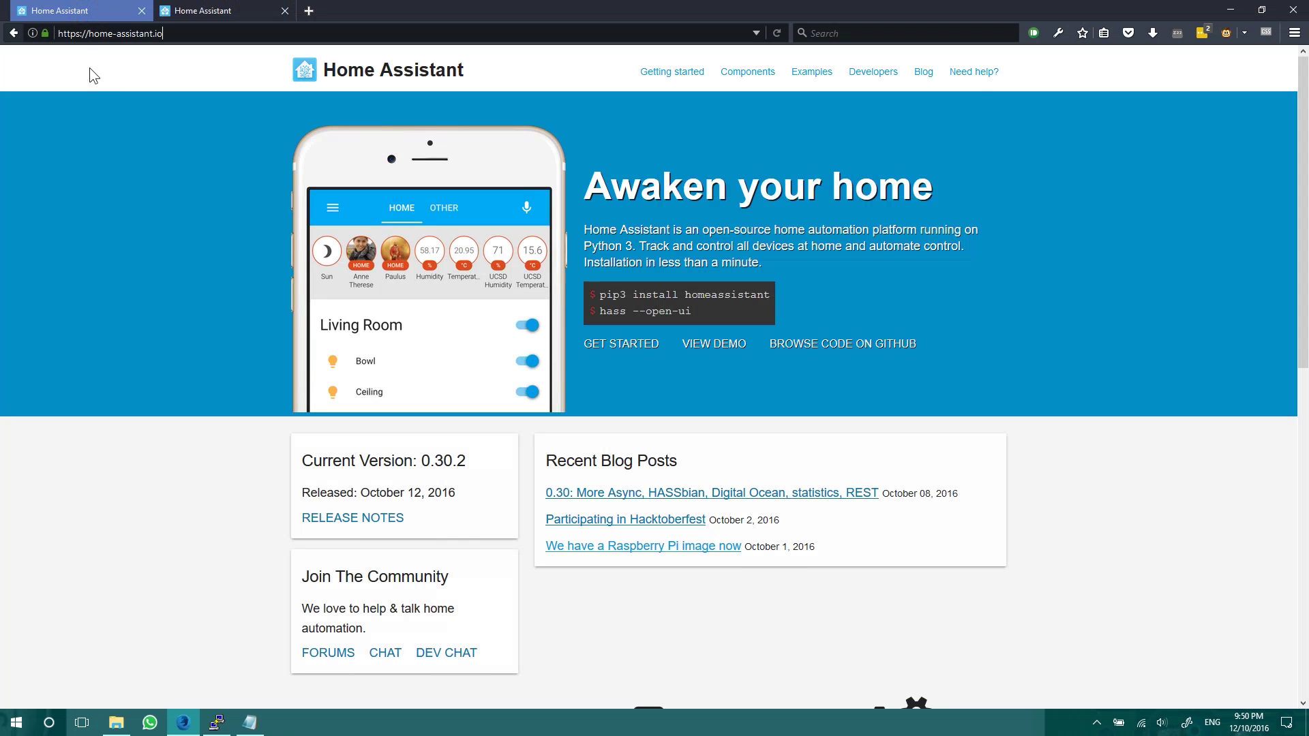
{"action": "left_click", "coordinate": [210, 14]}
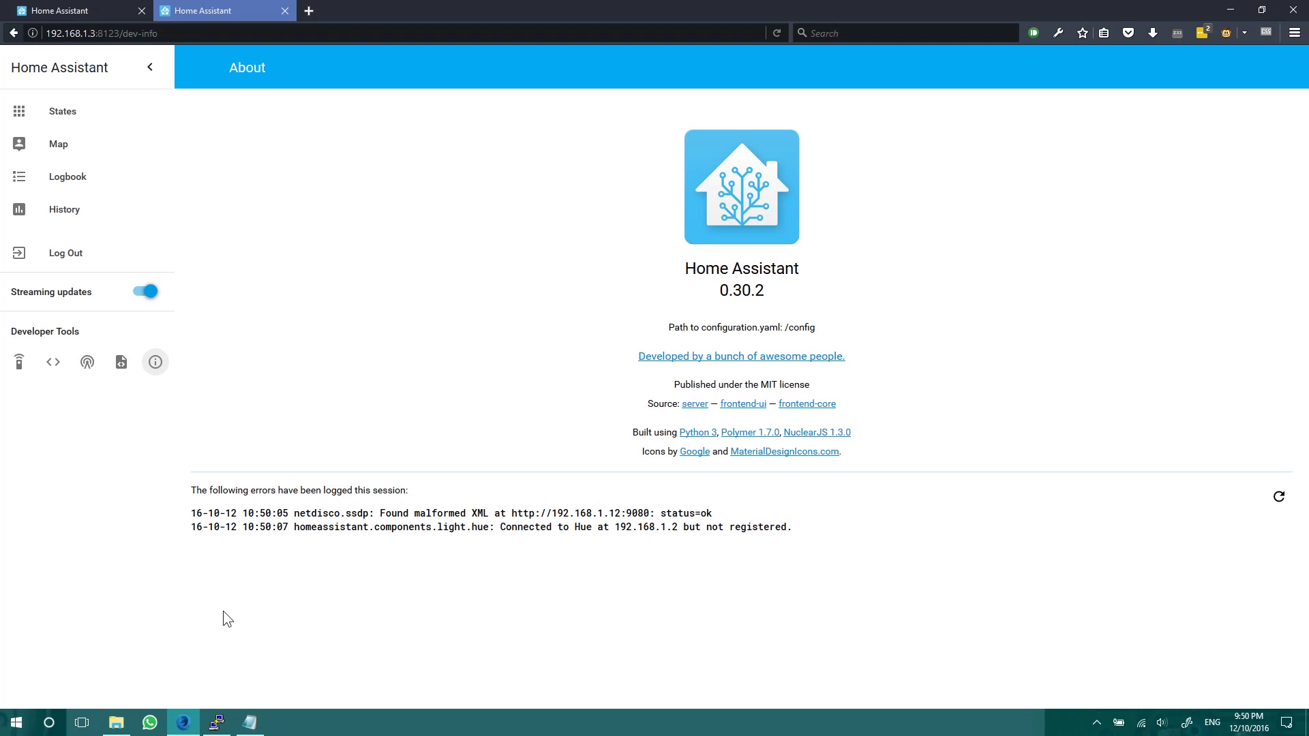
Remove the hass-old container with 'docker rm hass-old', then bring up the NAS docker\hass folder.
{"action": "left_click", "coordinate": [216, 722]}
{"action": "type", "text": "hass"}
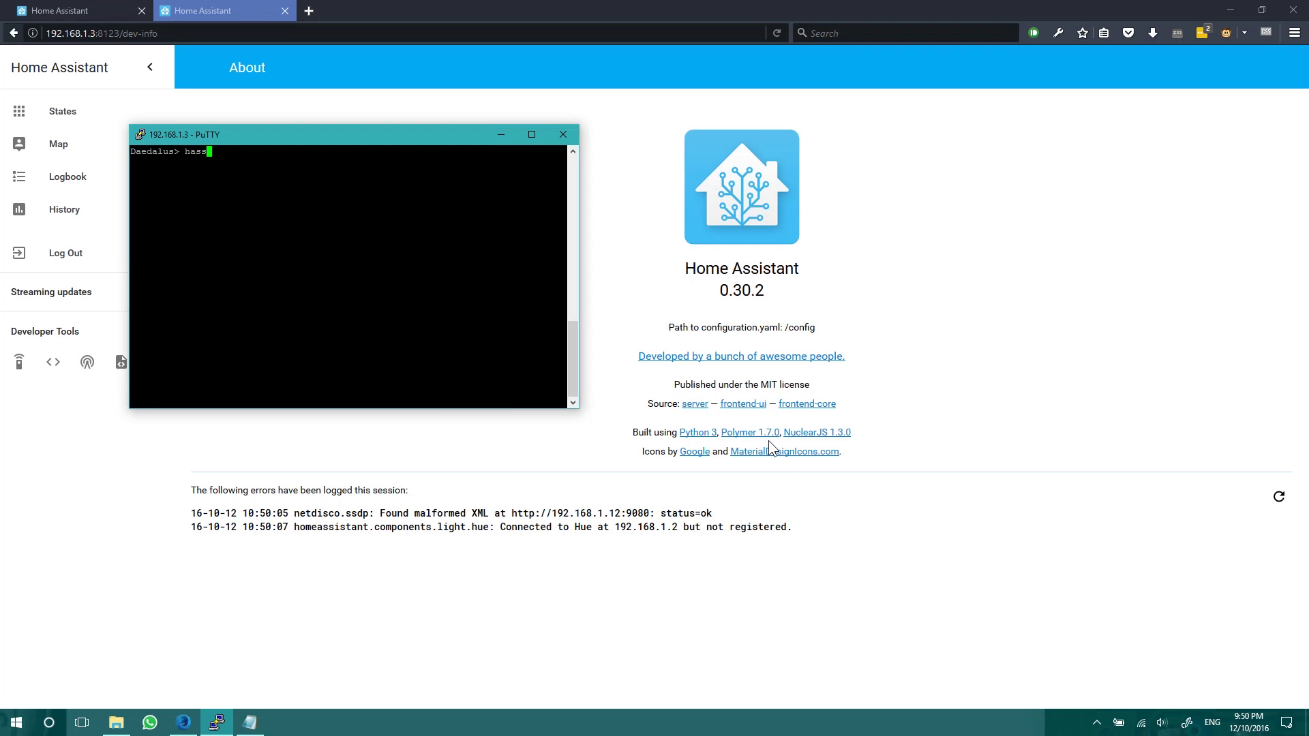
{"action": "type", "text": "-old"}
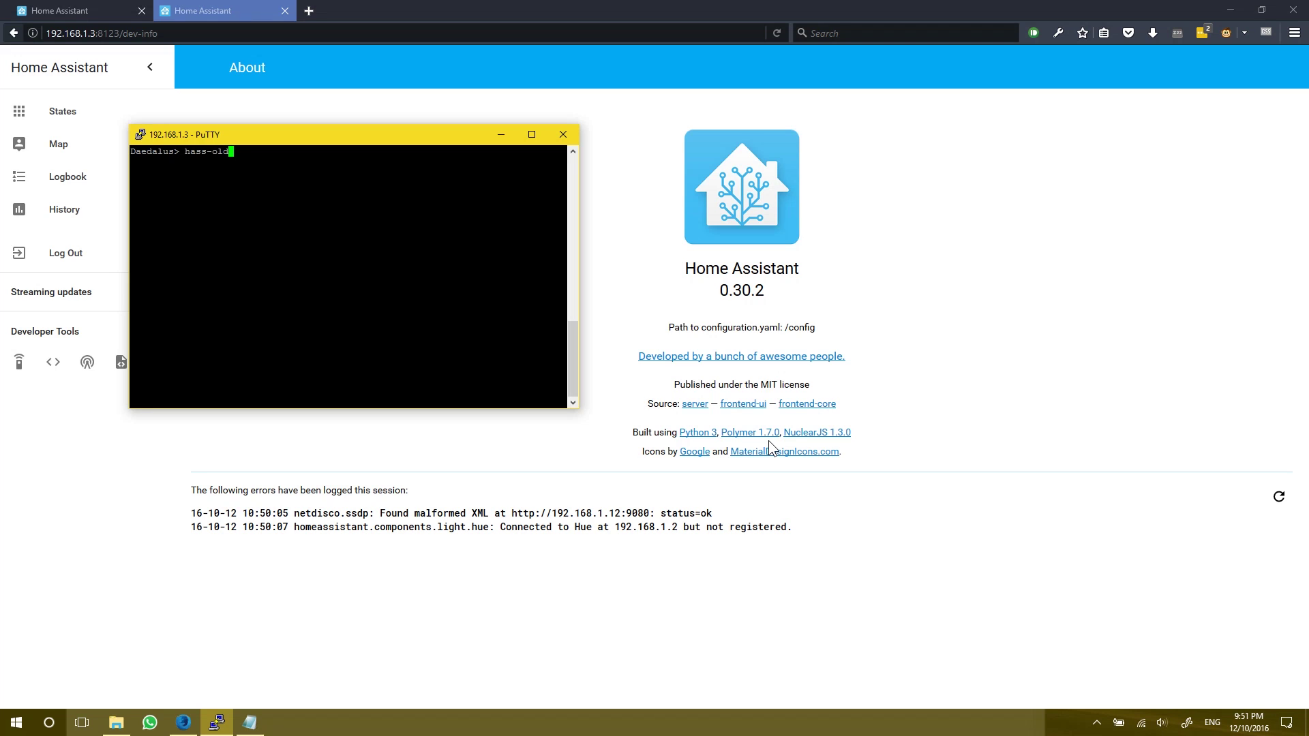
{"action": "key", "text": "BackSpace"}
{"action": "key", "text": "BackSpace"}
{"action": "key", "text": "BackSpace"}
{"action": "key", "text": "BackSpace"}
{"action": "key", "text": "BackSpace"}
{"action": "key", "text": "BackSpace"}
{"action": "key", "text": "BackSpace"}
{"action": "key", "text": "BackSpace"}
{"action": "type", "text": "docker "}
{"action": "type", "text": "delete hass-ol"}
{"action": "type", "text": "d"}
{"action": "key", "text": "Left"}
{"action": "key", "text": "Left"}
{"action": "key", "text": "Left"}
{"action": "key", "text": "Left"}
{"action": "key", "text": "Left"}
{"action": "key", "text": "Left"}
{"action": "key", "text": "Left"}
{"action": "key", "text": "Left"}
{"action": "key", "text": "Left"}
{"action": "key", "text": "Left"}
{"action": "key", "text": "BackSpace"}
{"action": "key", "text": "BackSpace"}
{"action": "key", "text": "BackSpace"}
{"action": "key", "text": "BackSpace"}
{"action": "key", "text": "BackSpace"}
{"action": "key", "text": "Delete"}
{"action": "type", "text": "rm"}
{"action": "key", "text": "Return"}
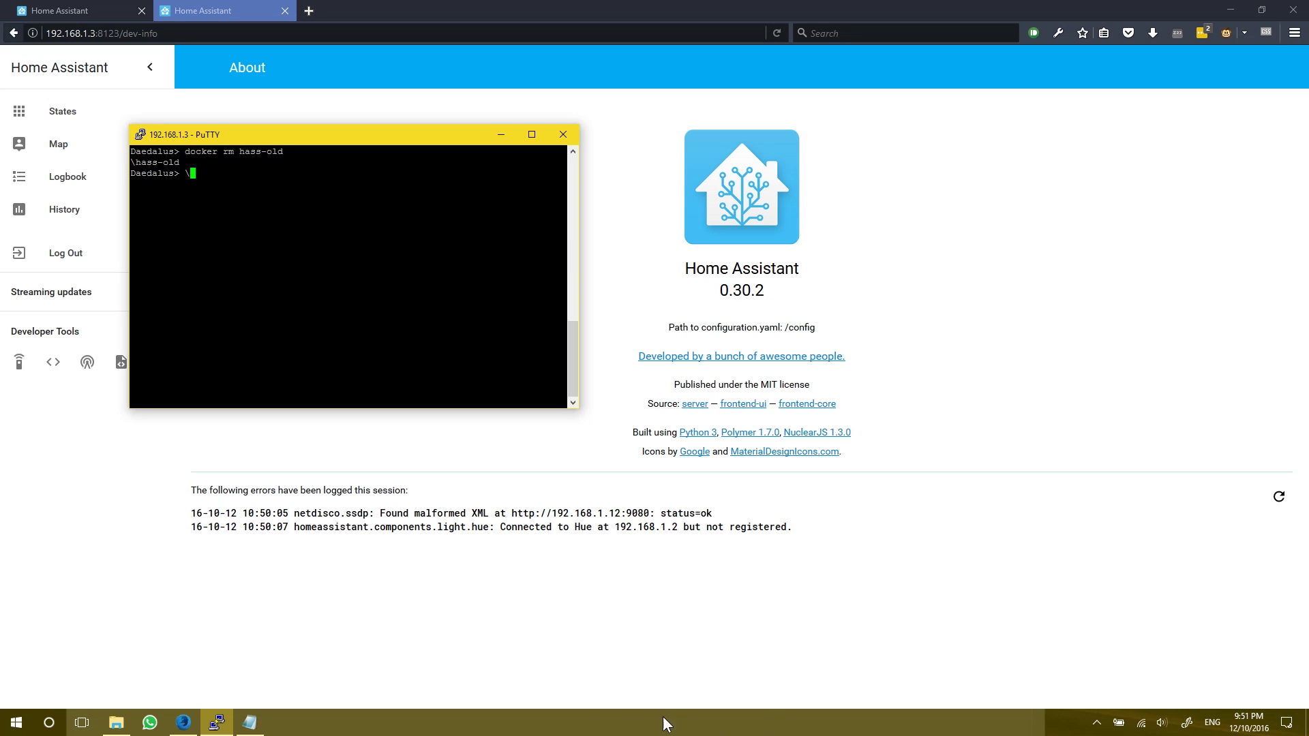
{"action": "left_click", "coordinate": [116, 722]}
{"action": "left_click", "coordinate": [123, 334]}
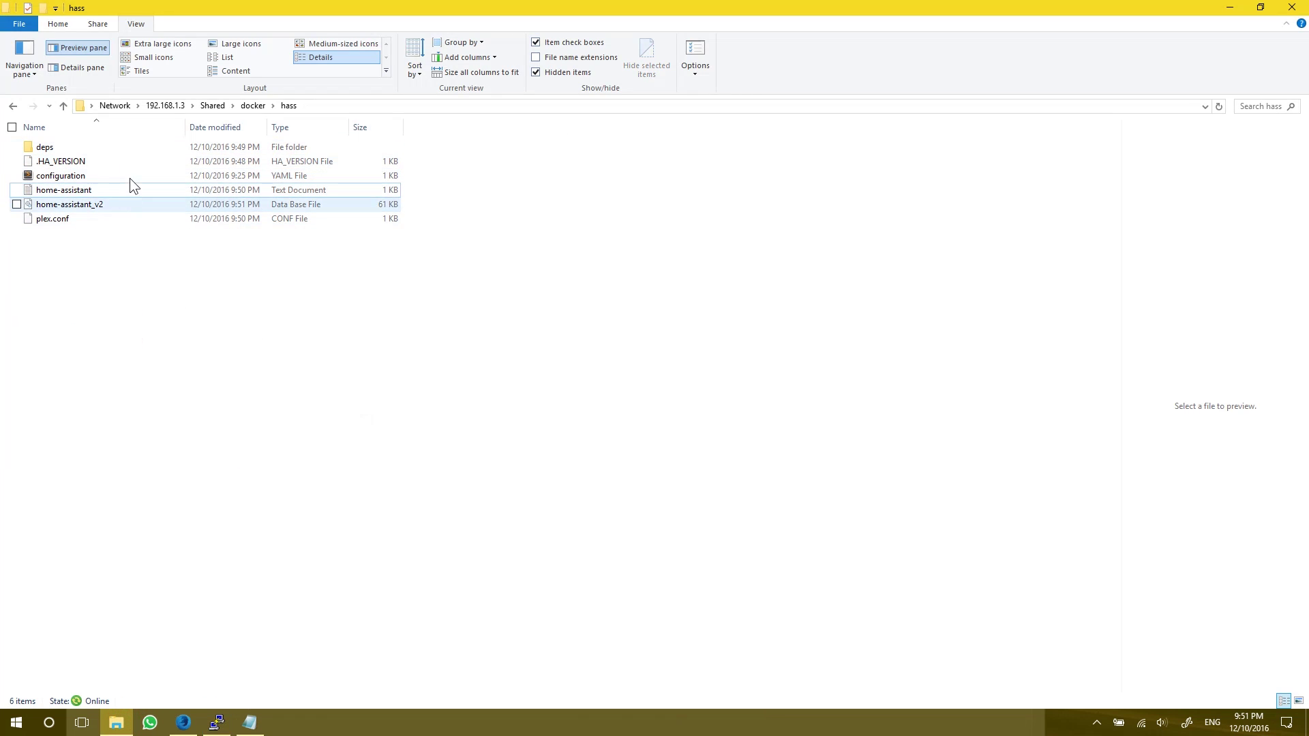
Bring Home Assistant's About page, still reporting version 0.30.2, back to the front.
{"action": "left_click", "coordinate": [184, 723]}
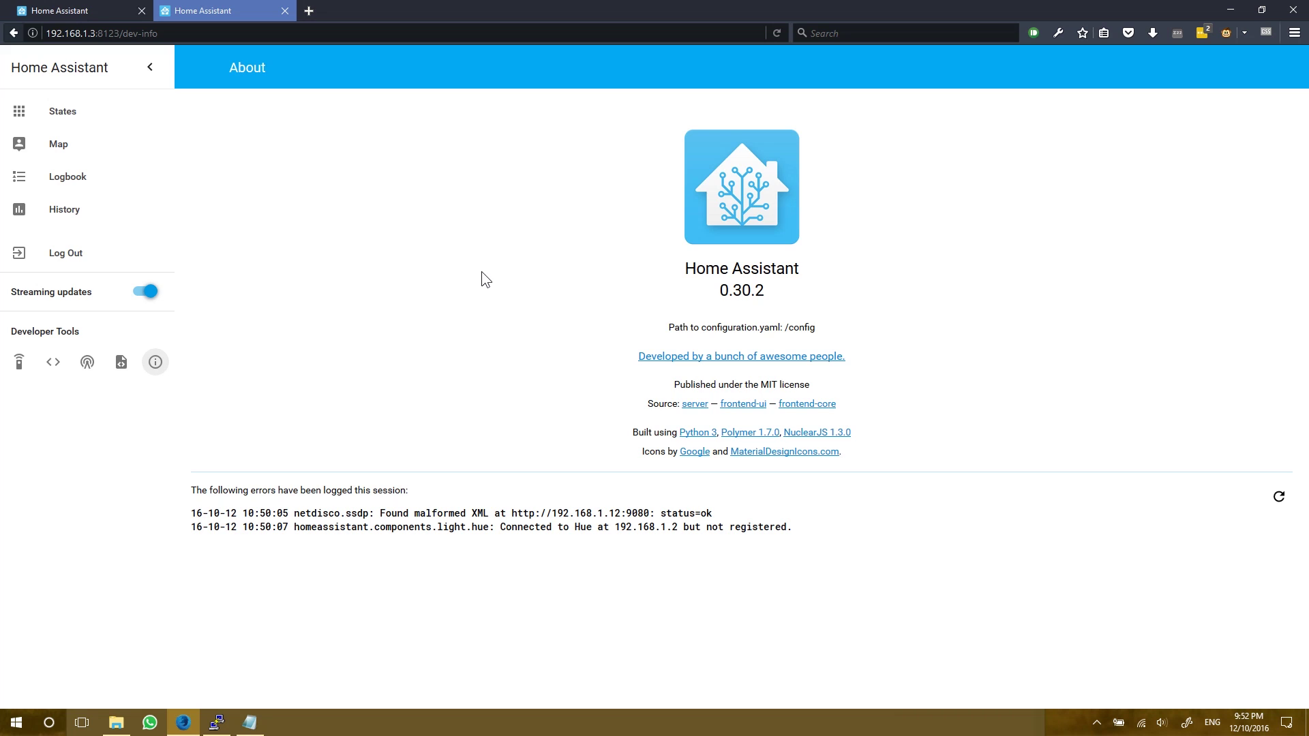
Switch to the home-assistant.io tab showing Current Version 0.30.2, released October 12, 2016.
{"action": "left_click", "coordinate": [102, 11]}
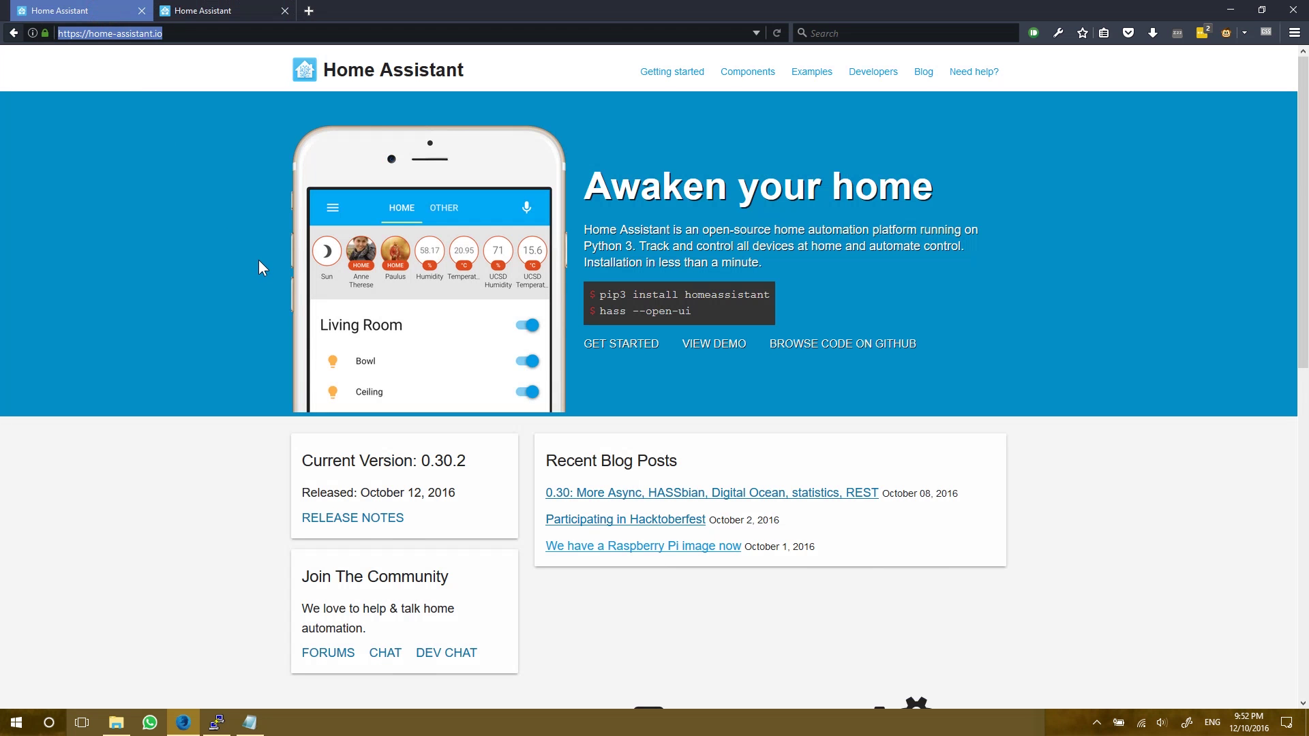